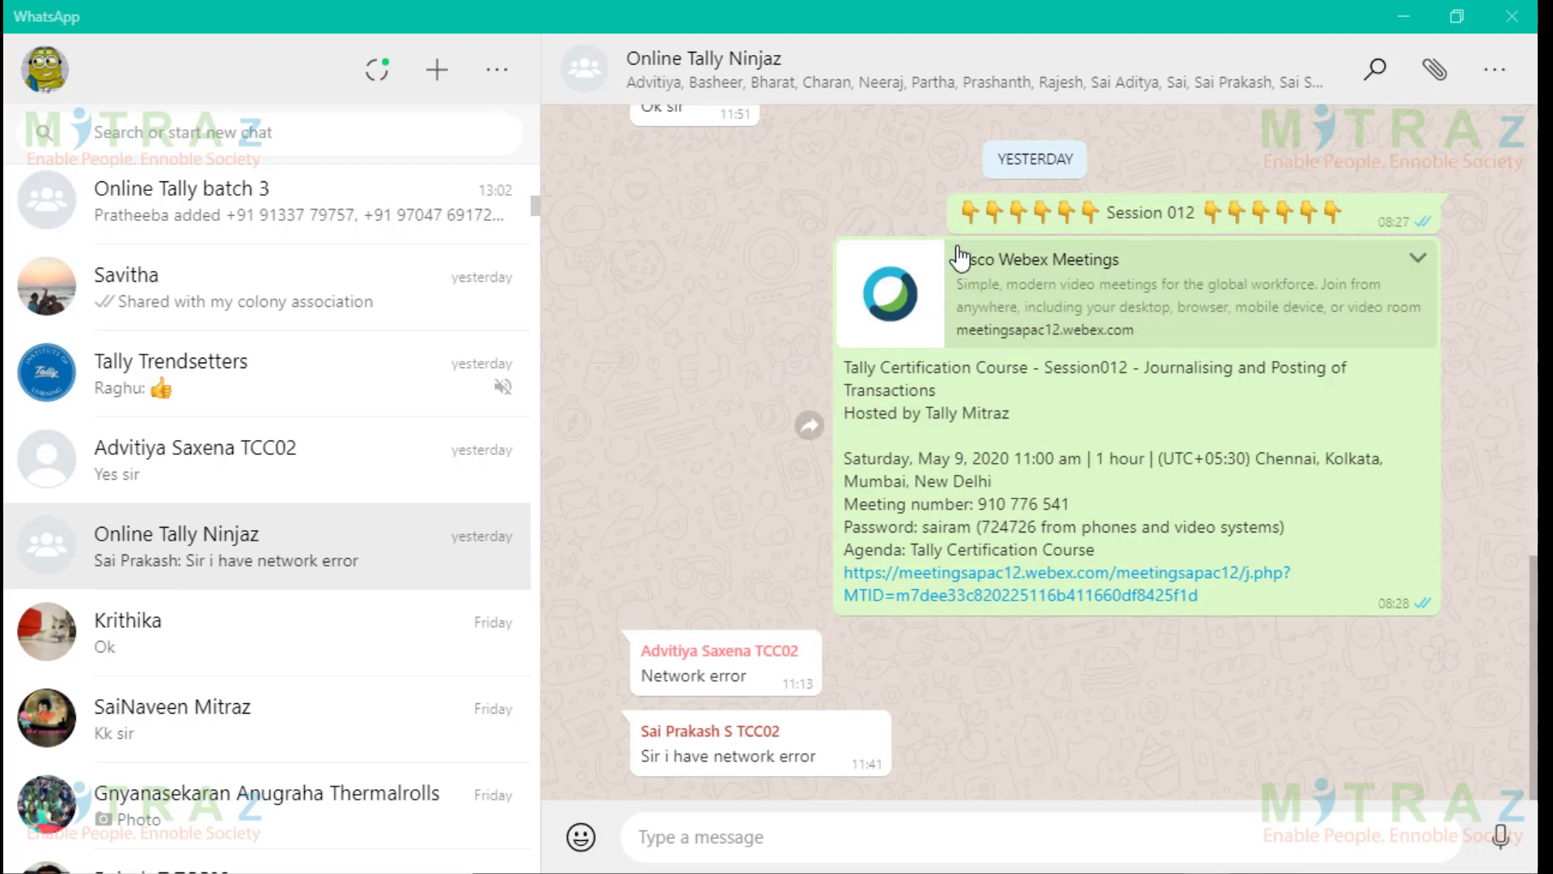
click(1150, 301)
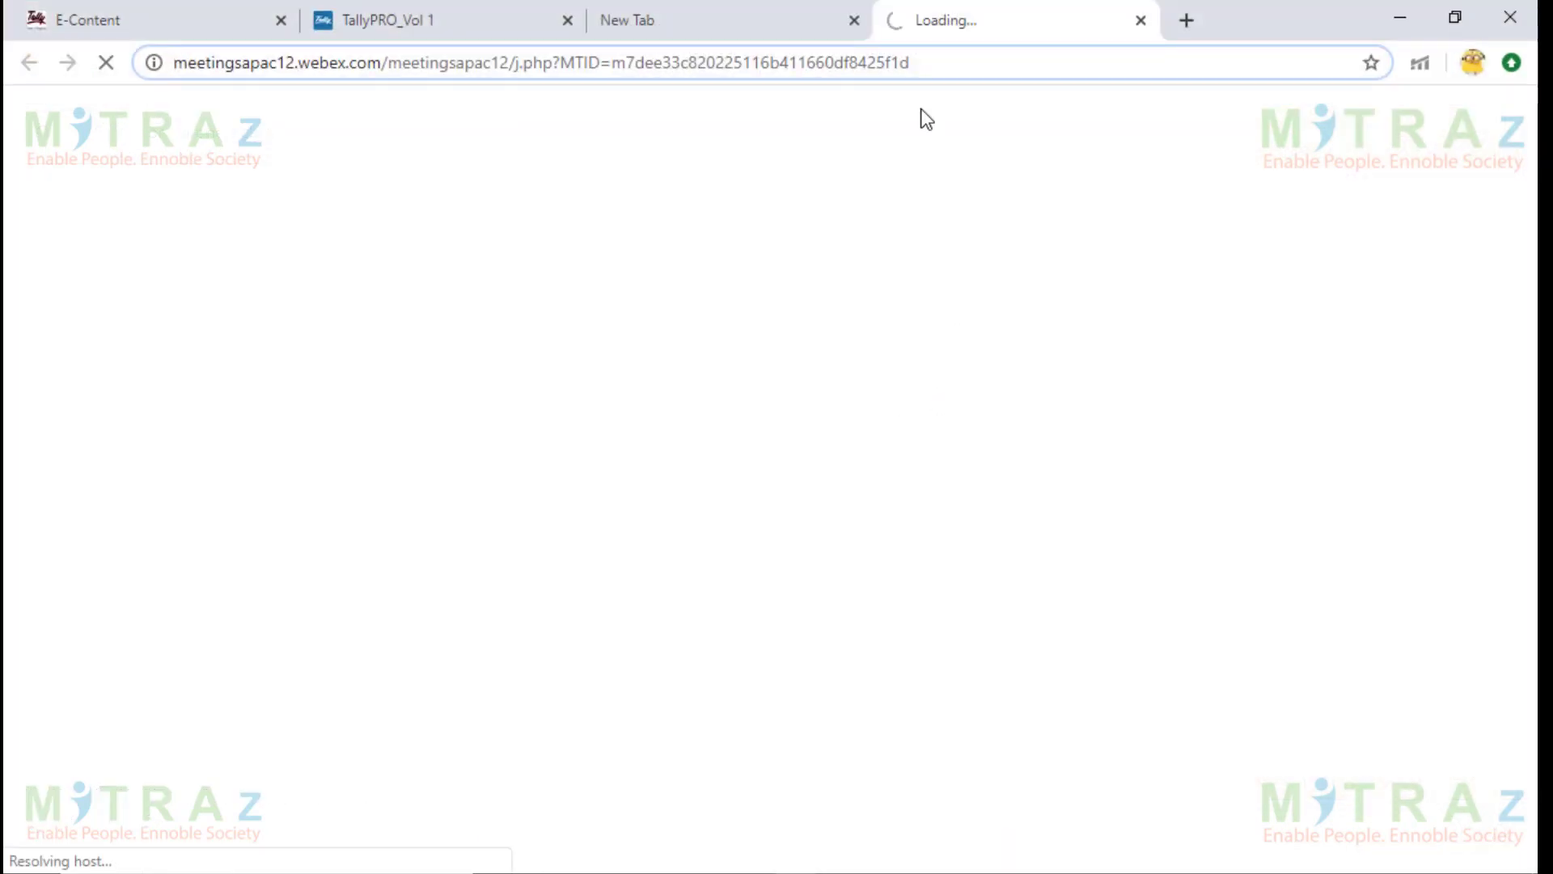
click(1139, 17)
click(1400, 16)
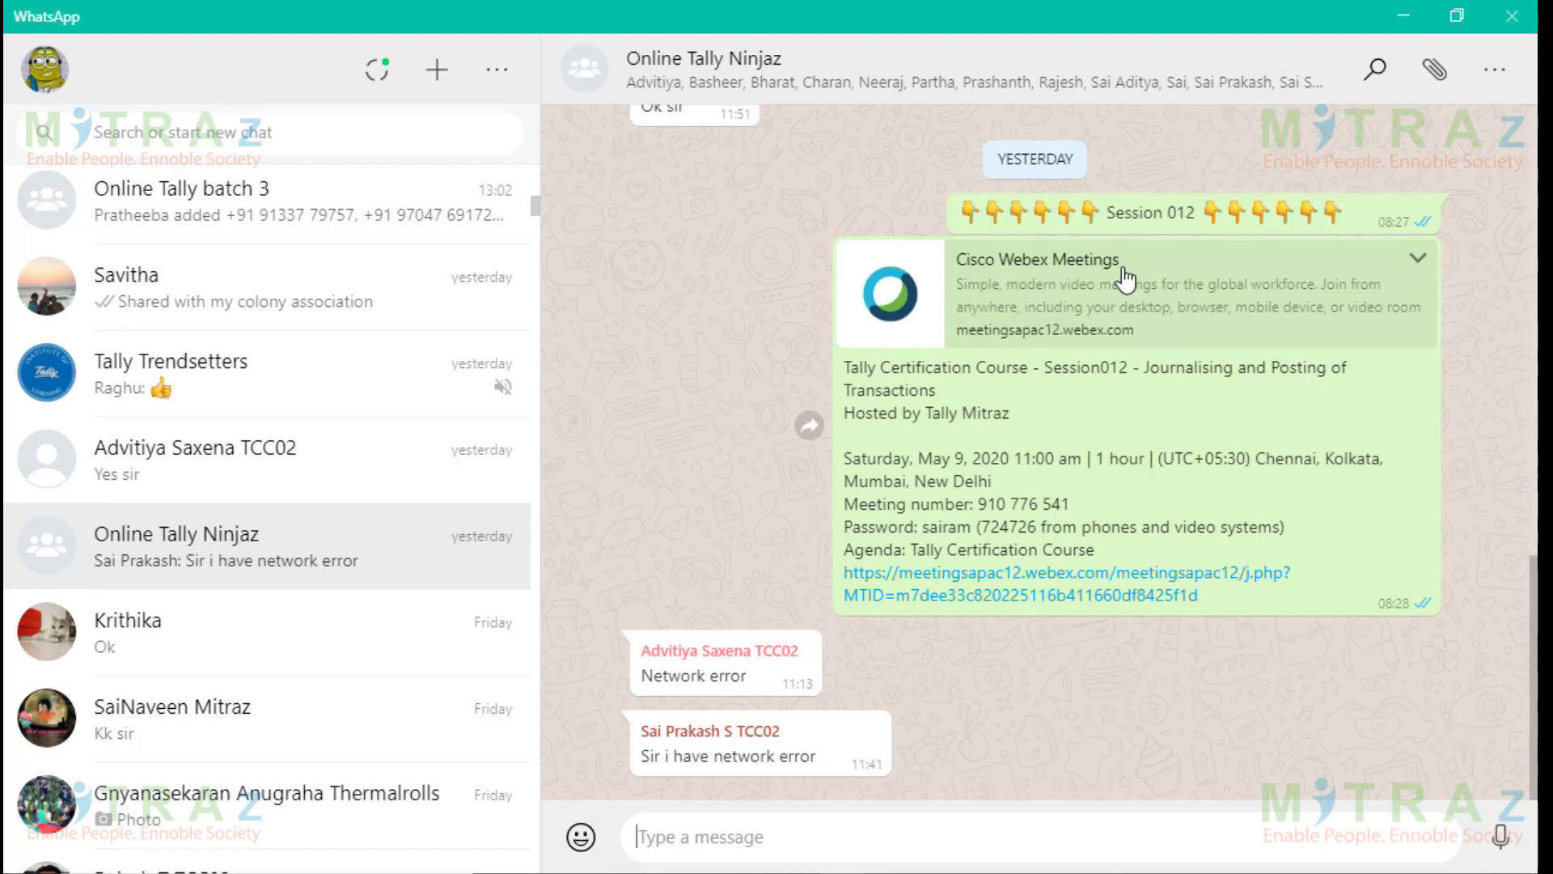
drag(849, 368, 1133, 377)
click(1084, 372)
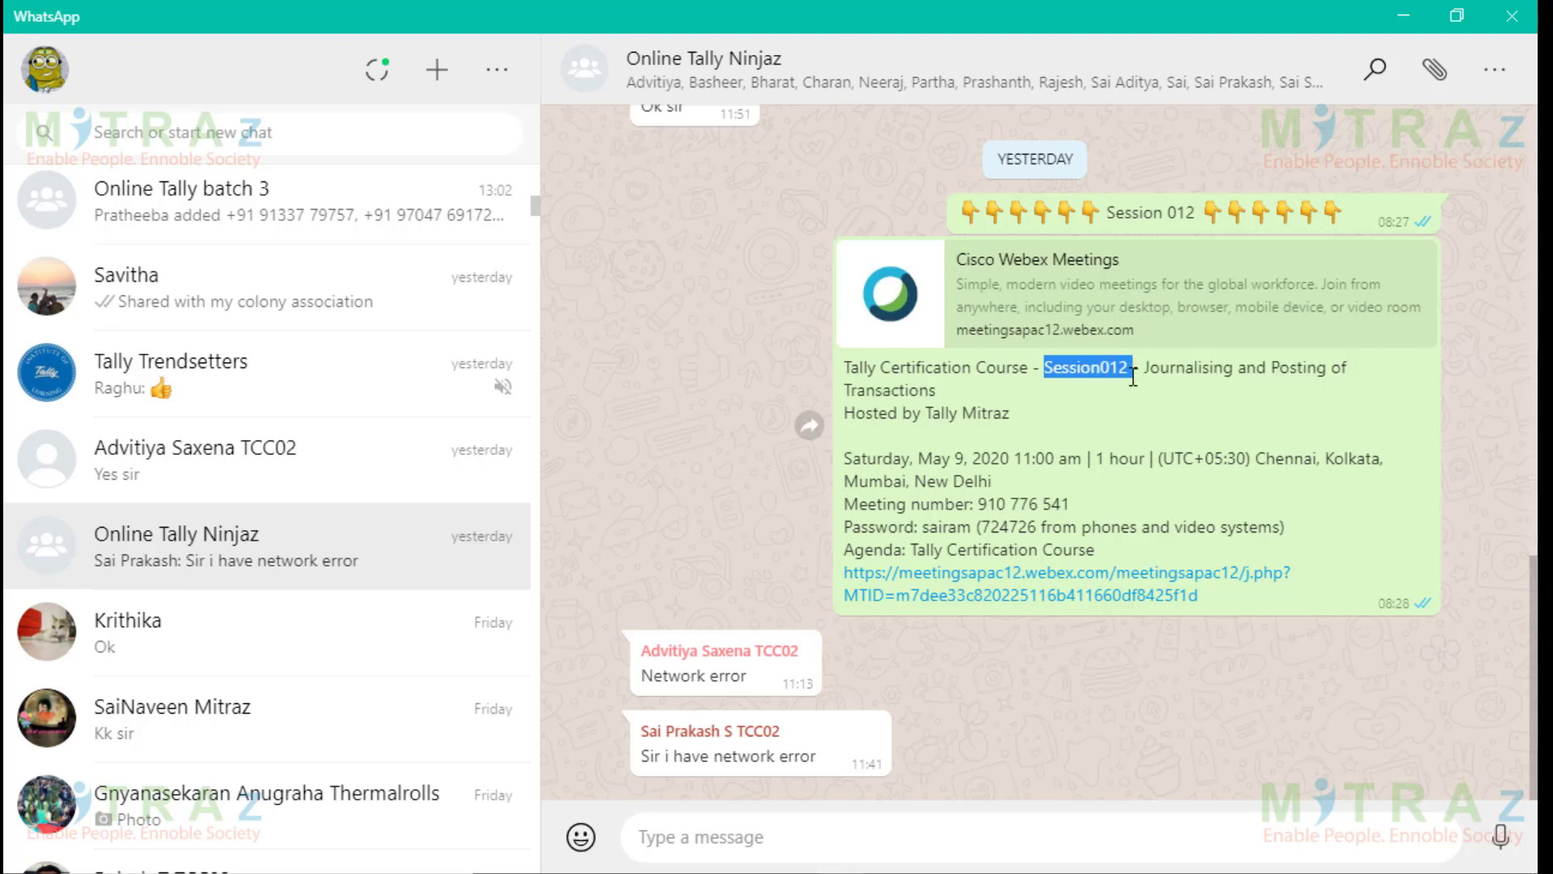
drag(843, 414, 1019, 424)
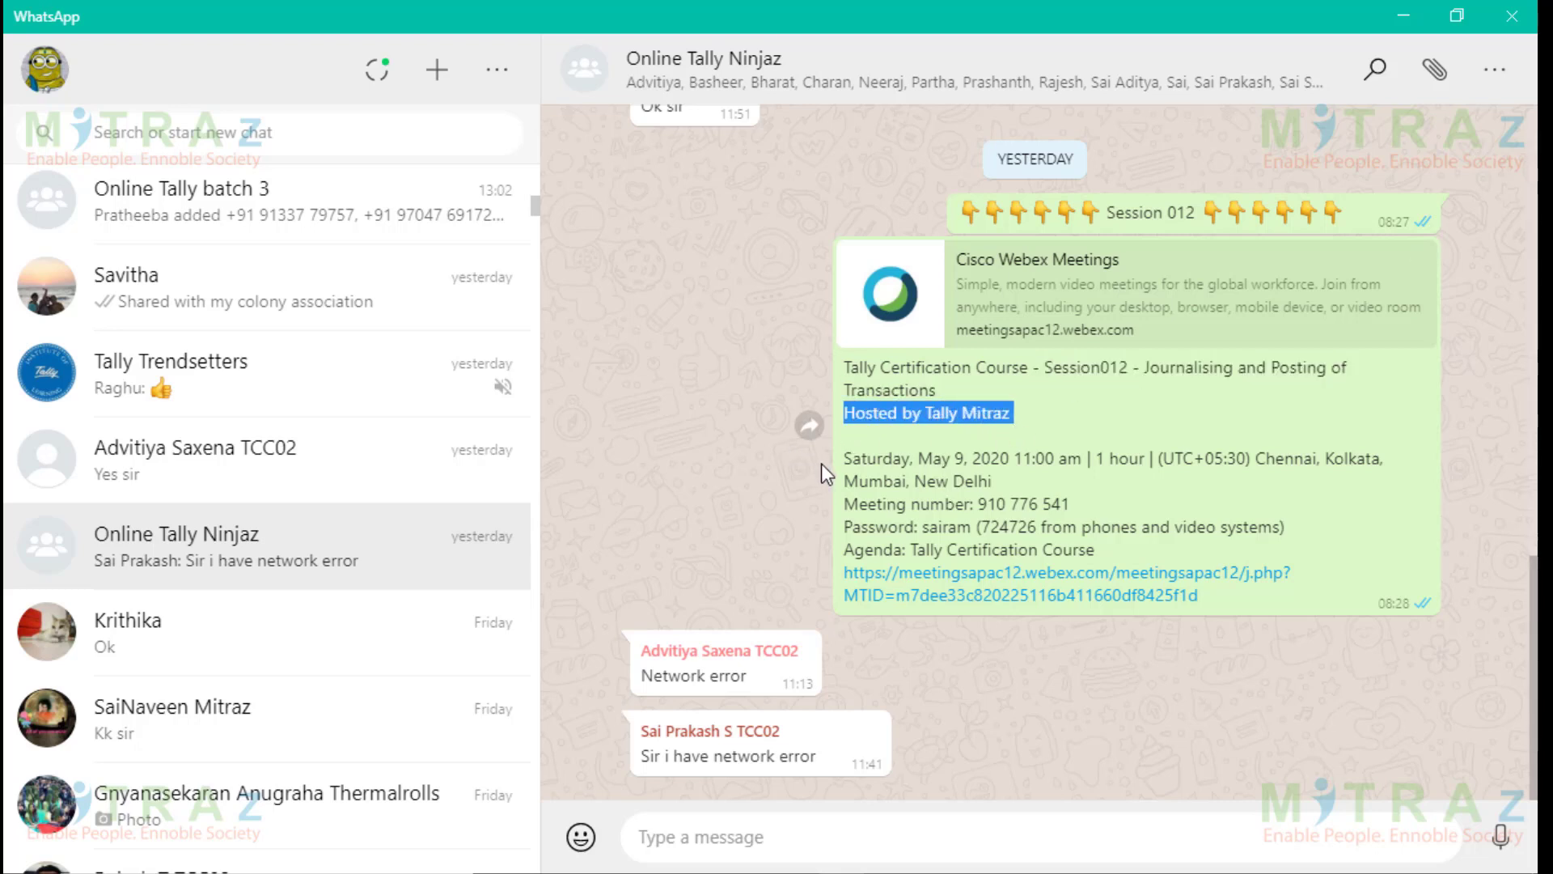
click(845, 458)
drag(845, 458, 1155, 459)
click(1129, 501)
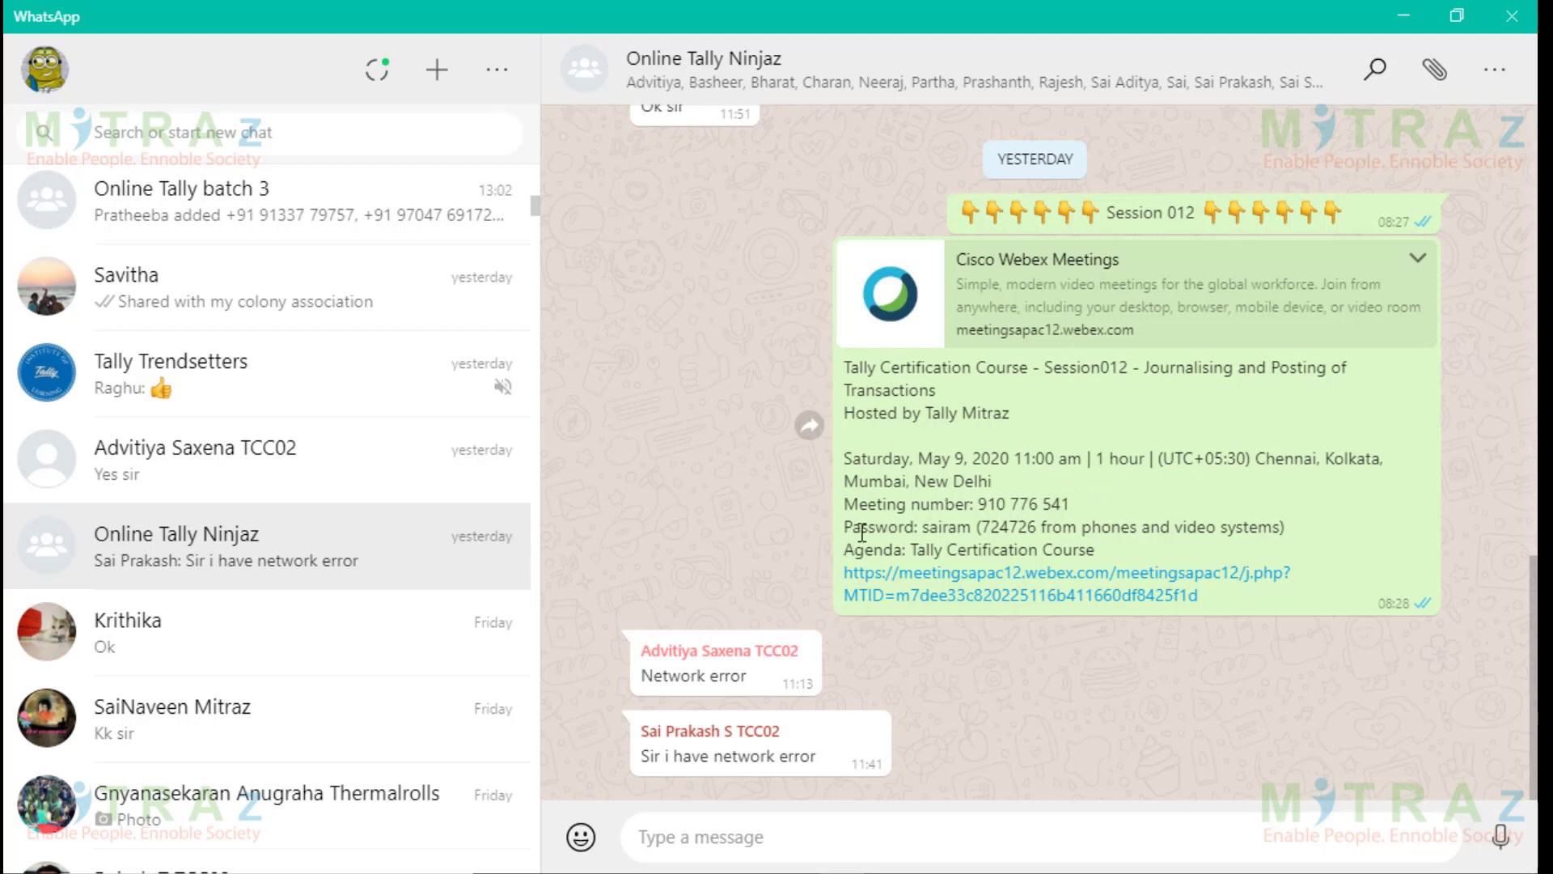
drag(846, 506, 1088, 503)
drag(846, 526, 1106, 515)
triple_click(1257, 525)
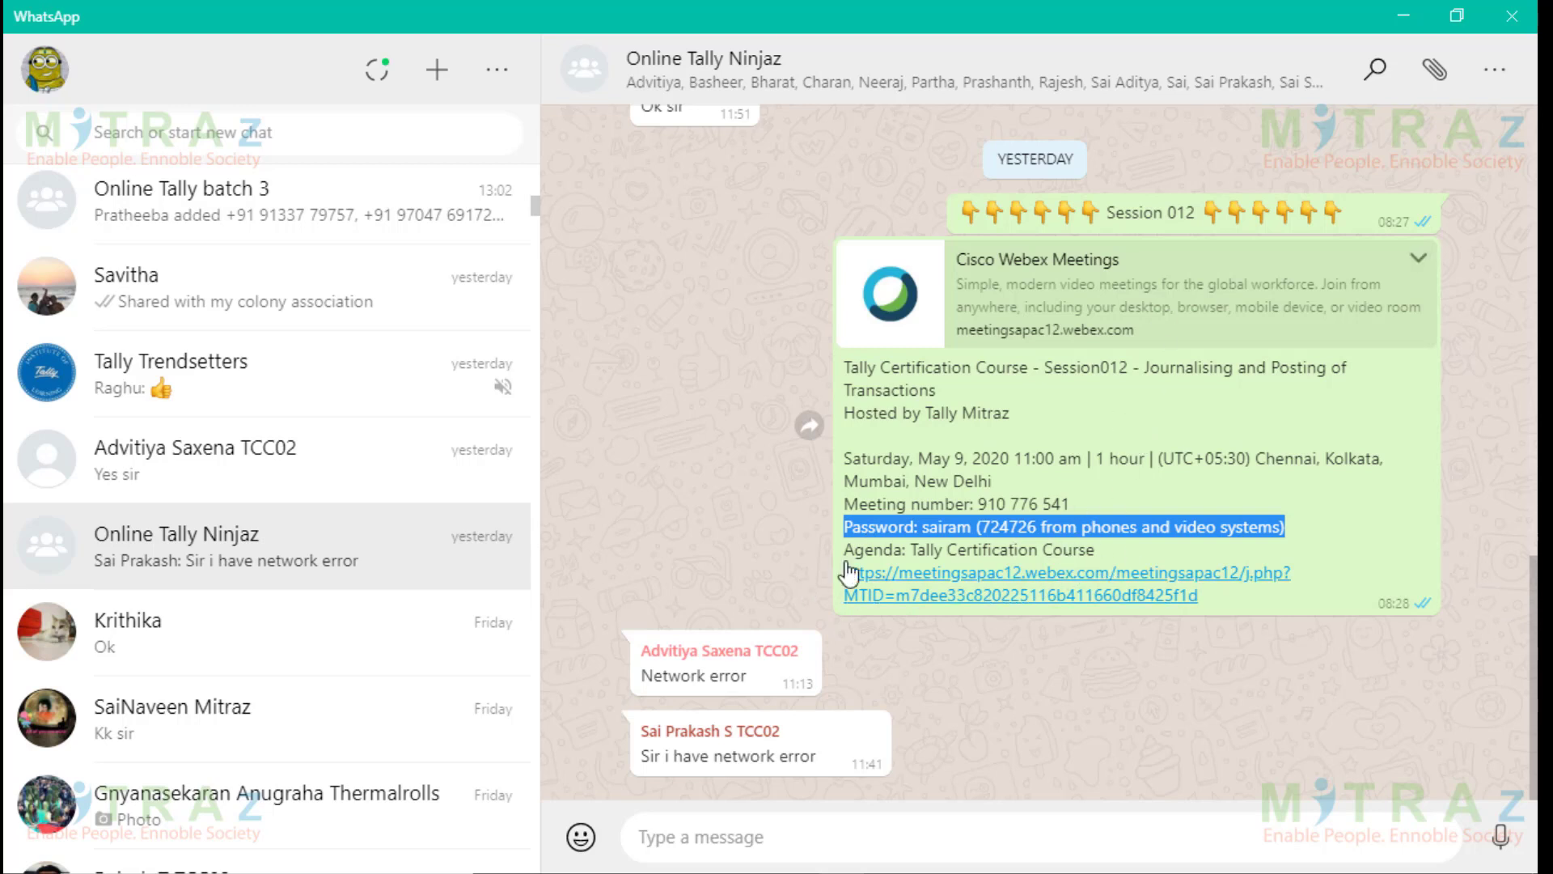
click(1222, 601)
drag(1221, 599, 841, 579)
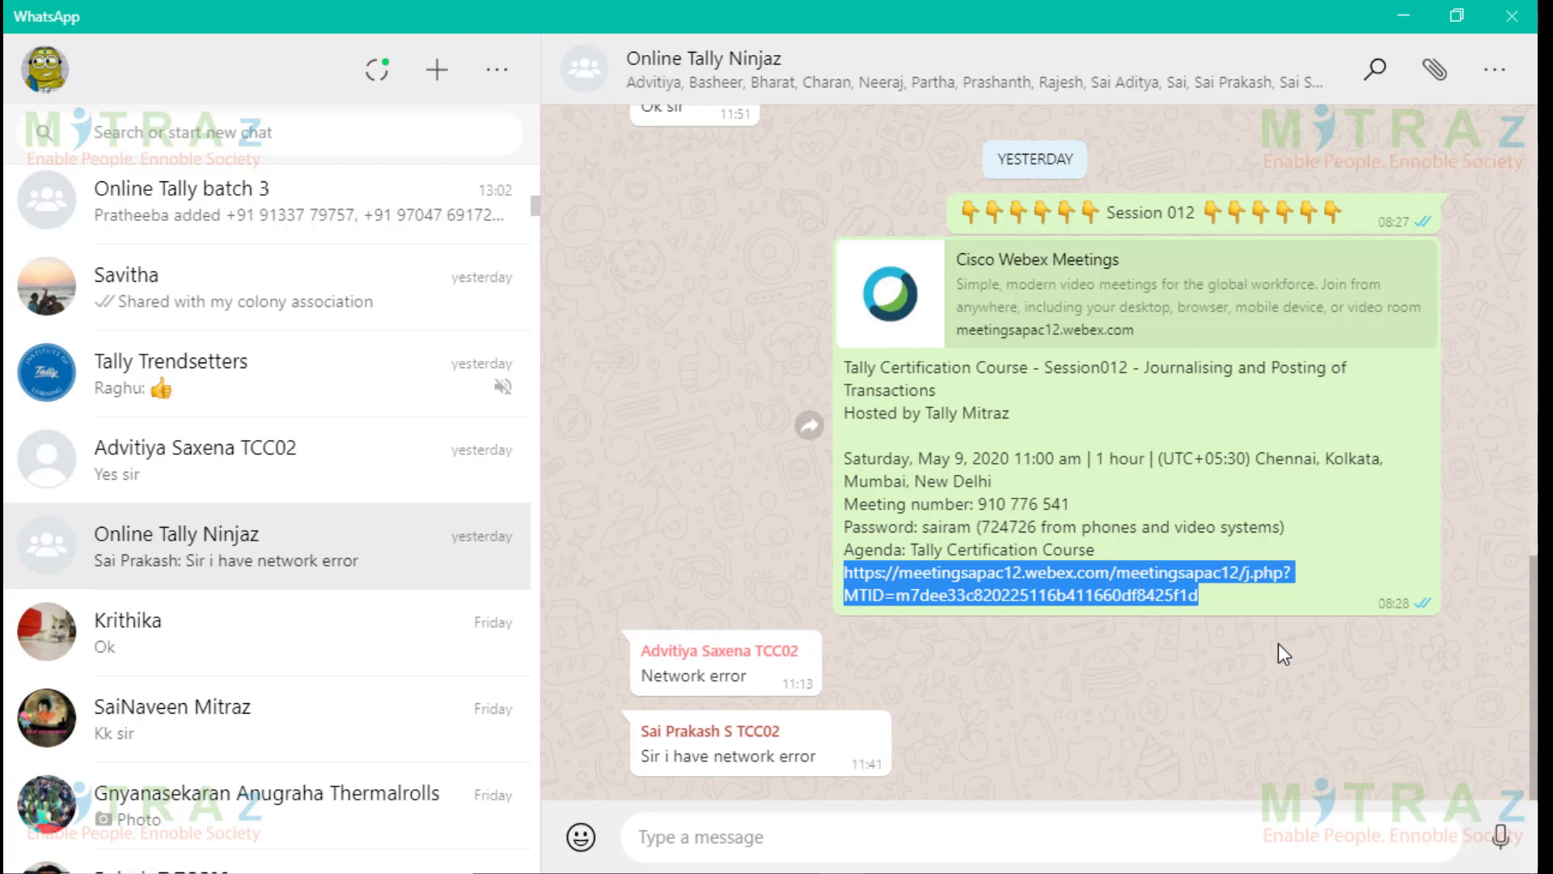
click(1213, 672)
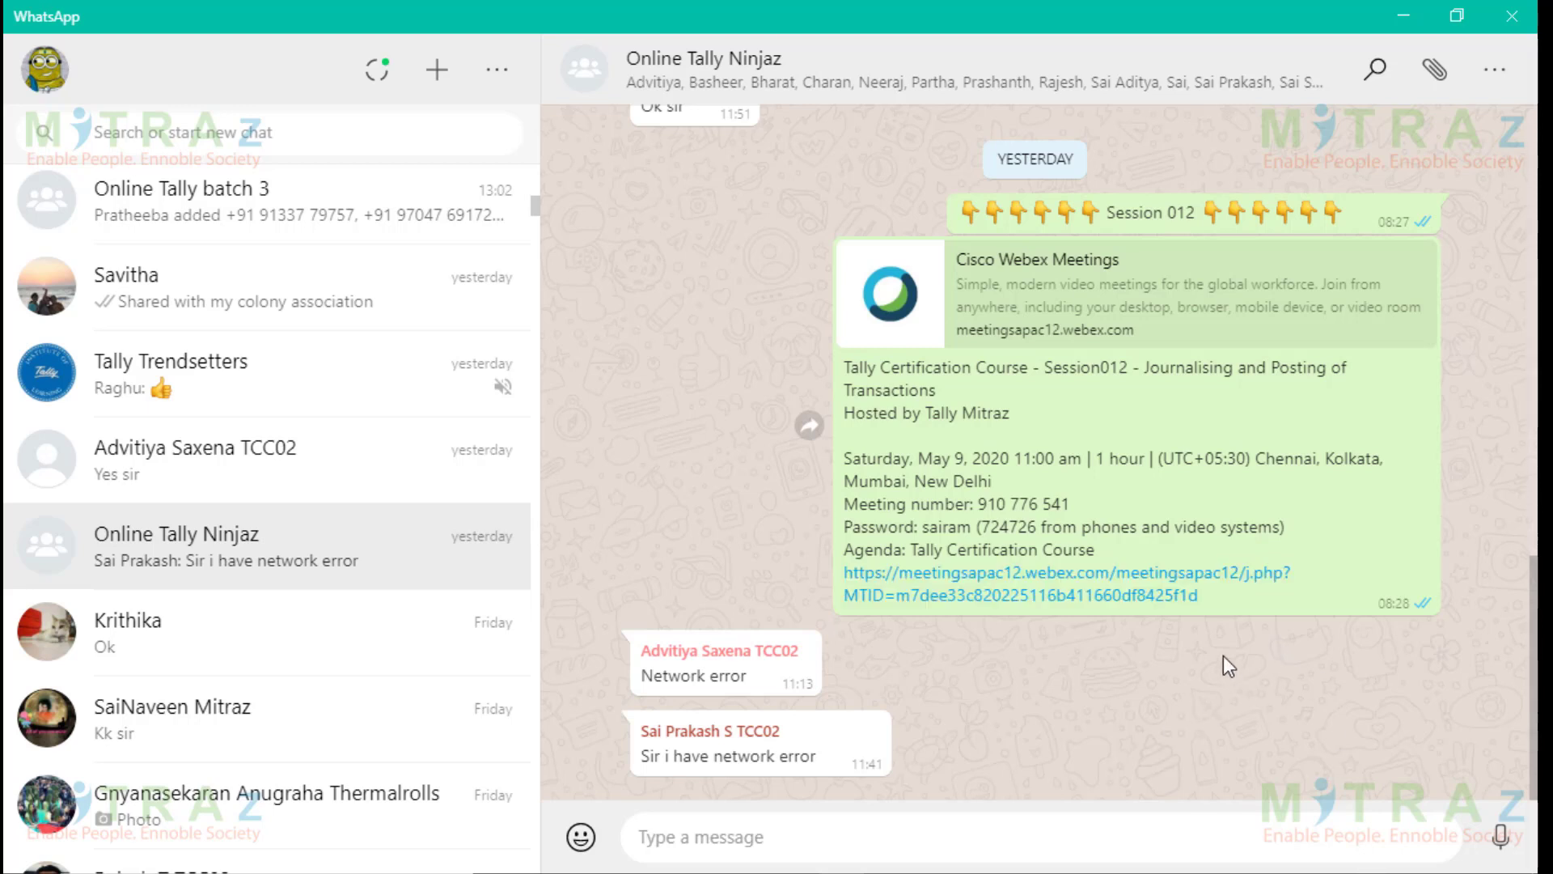
drag(1200, 594, 842, 575)
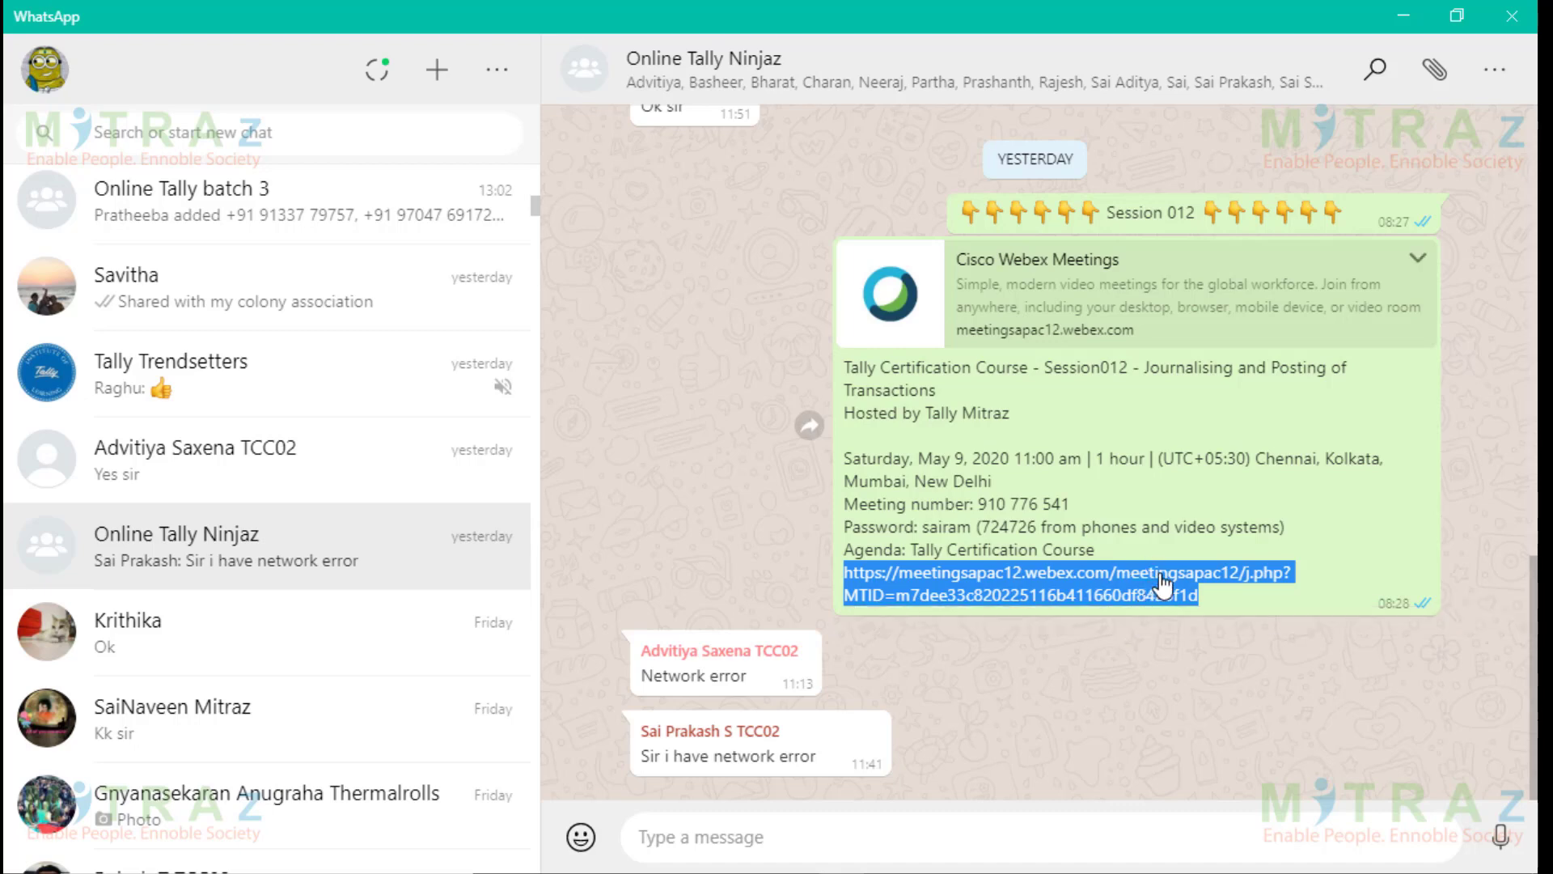
Open the WhatsApp meeting link in Chrome and review the Session012 starting page, including the join-via-browser option.
click(1163, 583)
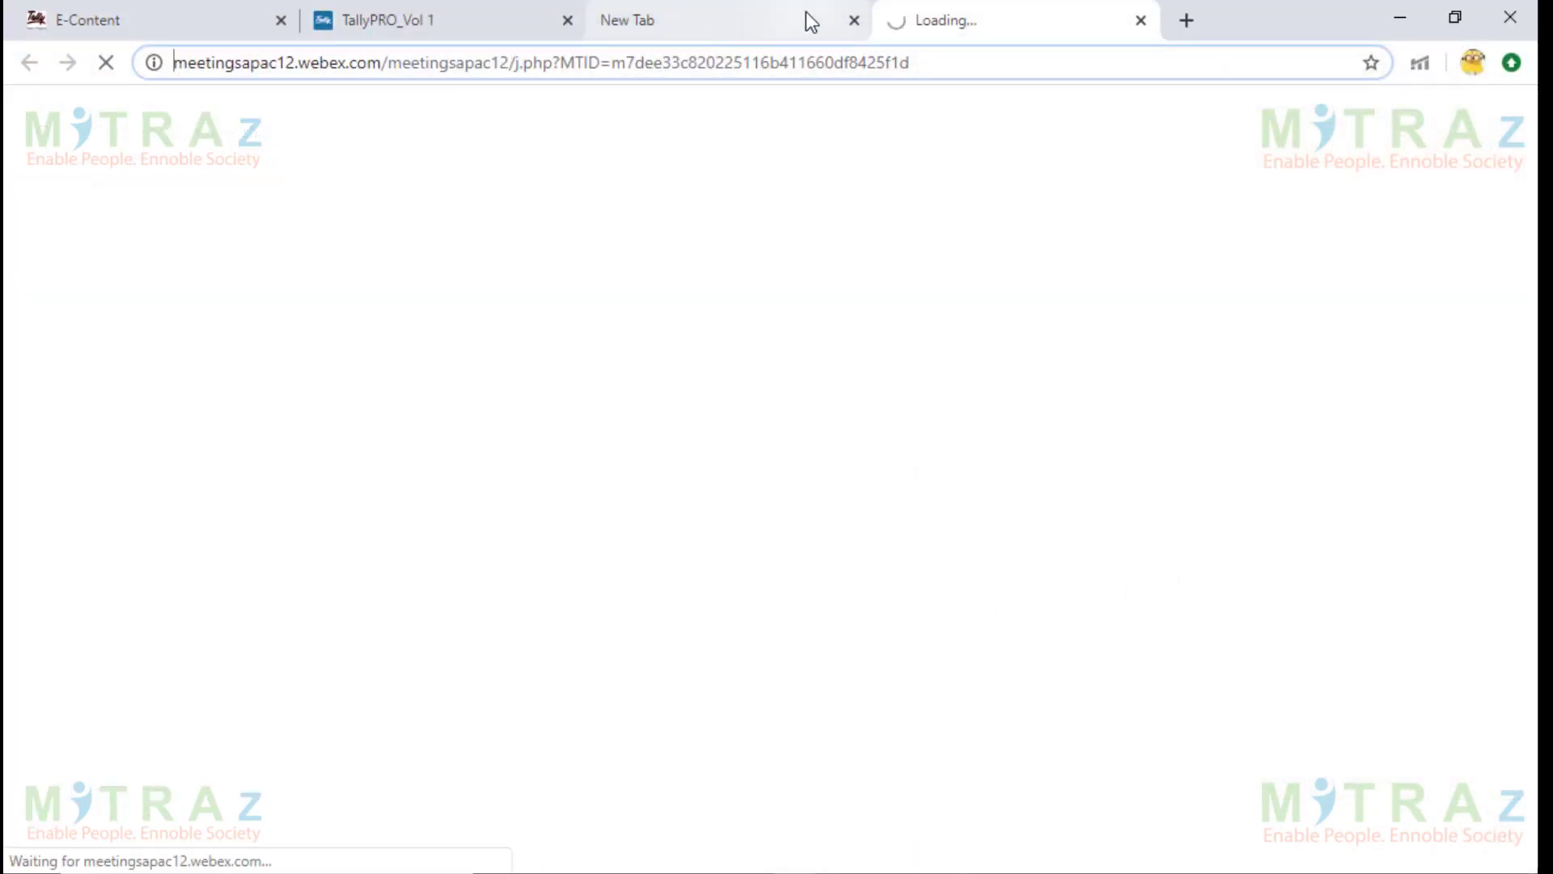
click(854, 21)
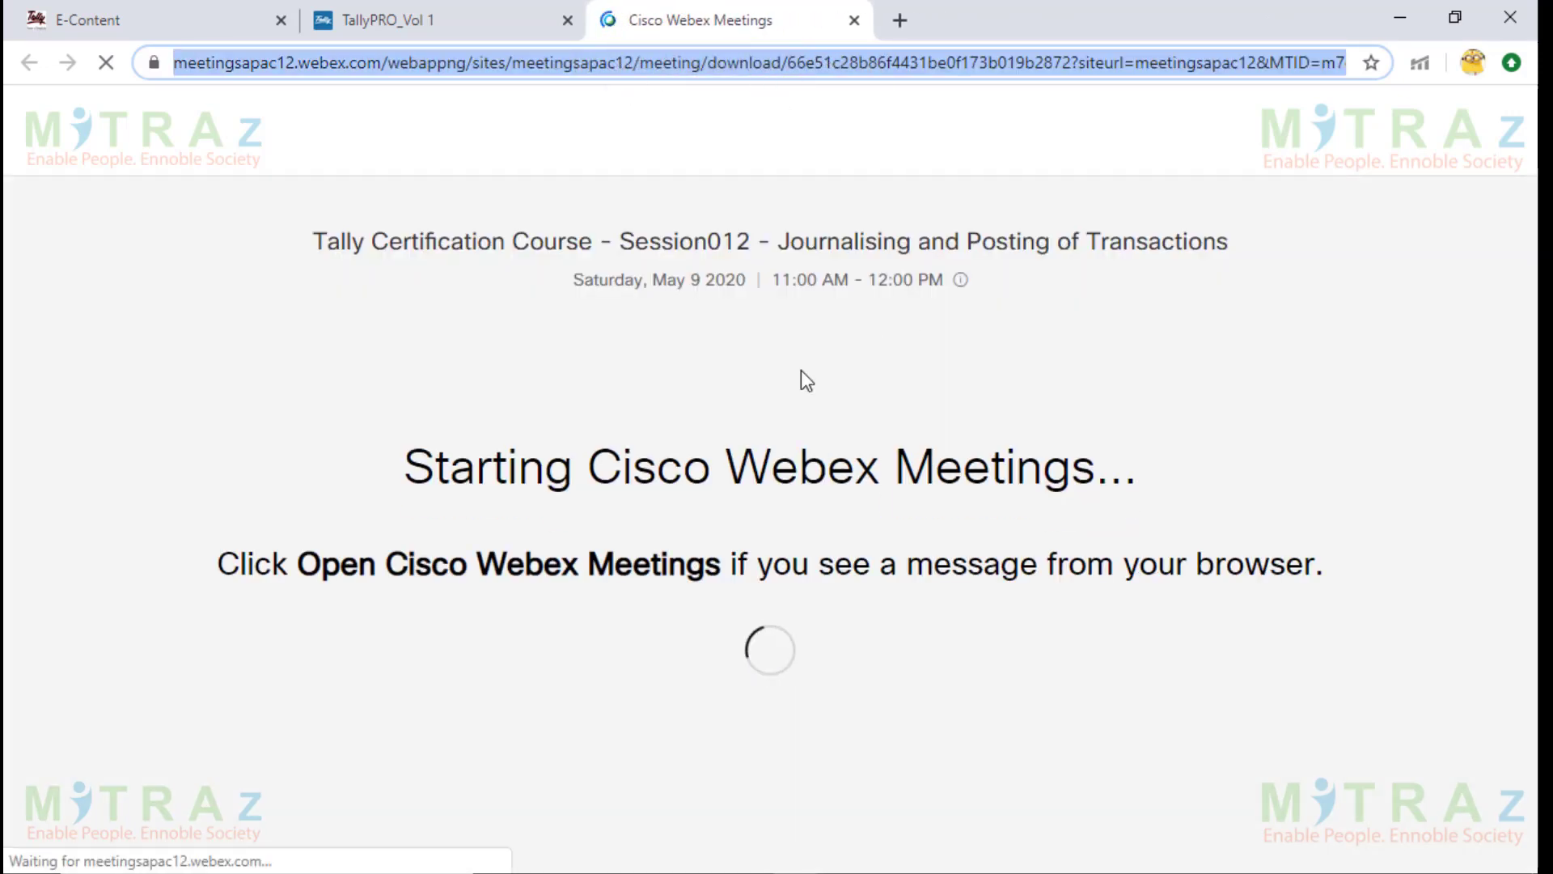
drag(420, 245, 1007, 278)
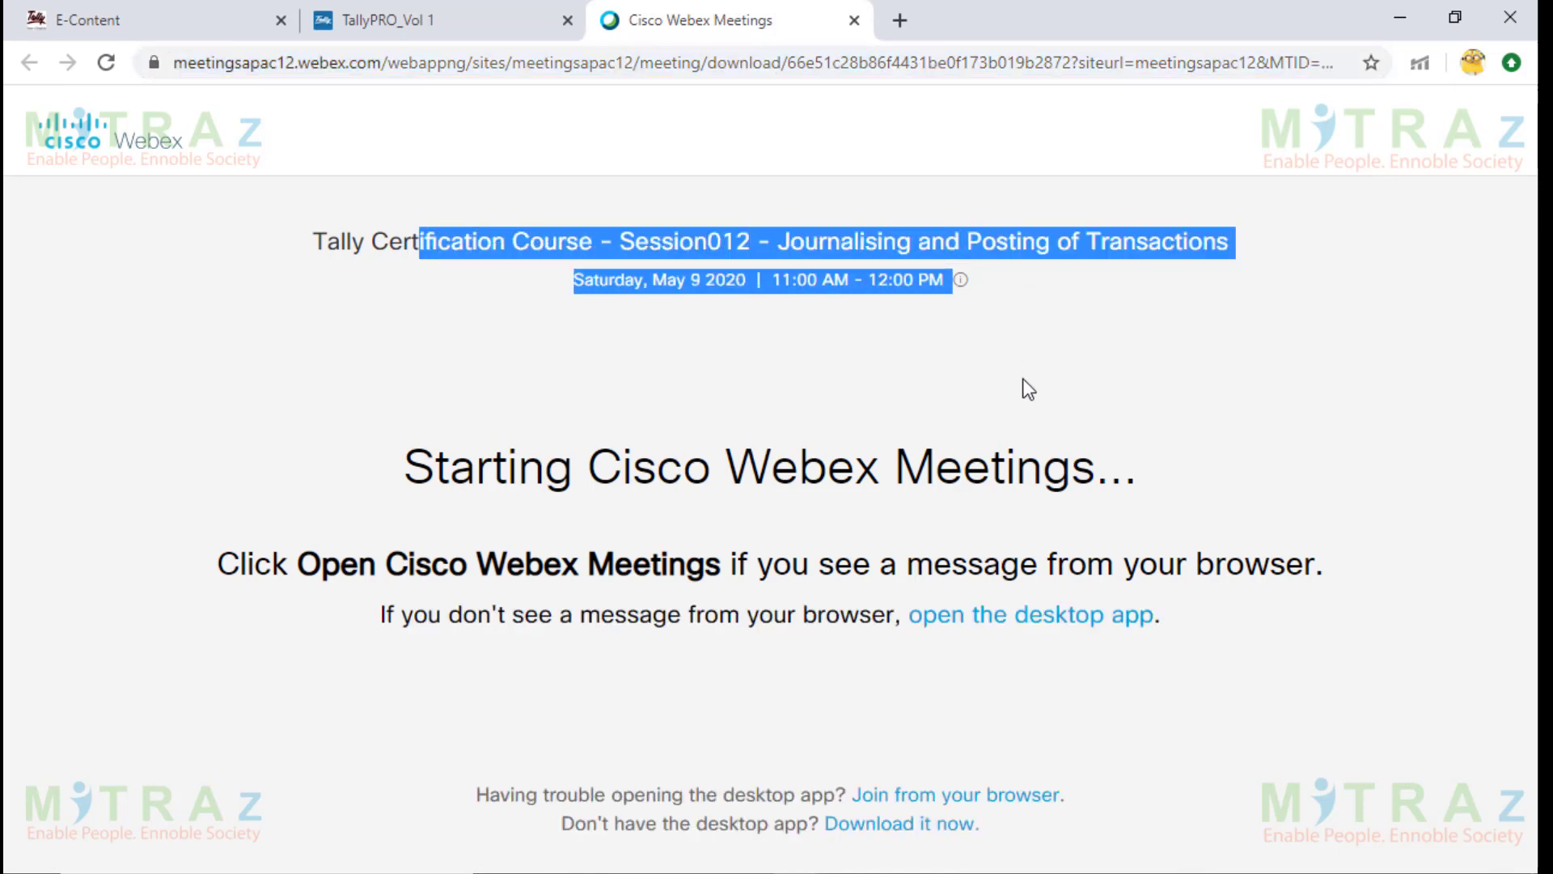
drag(475, 469, 1027, 479)
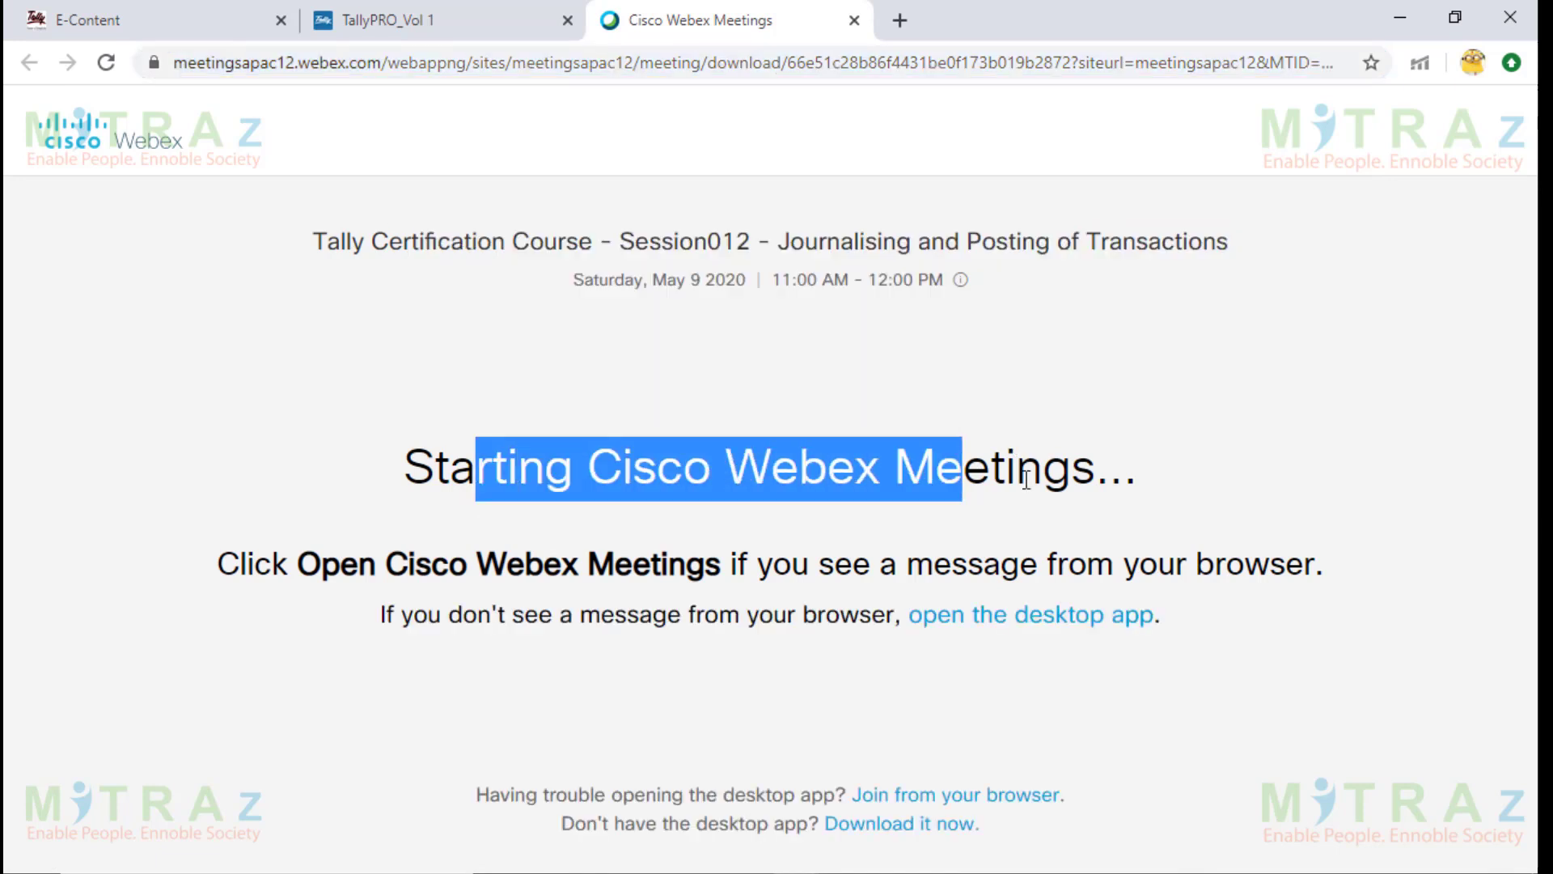
click(1027, 479)
drag(633, 563, 1158, 567)
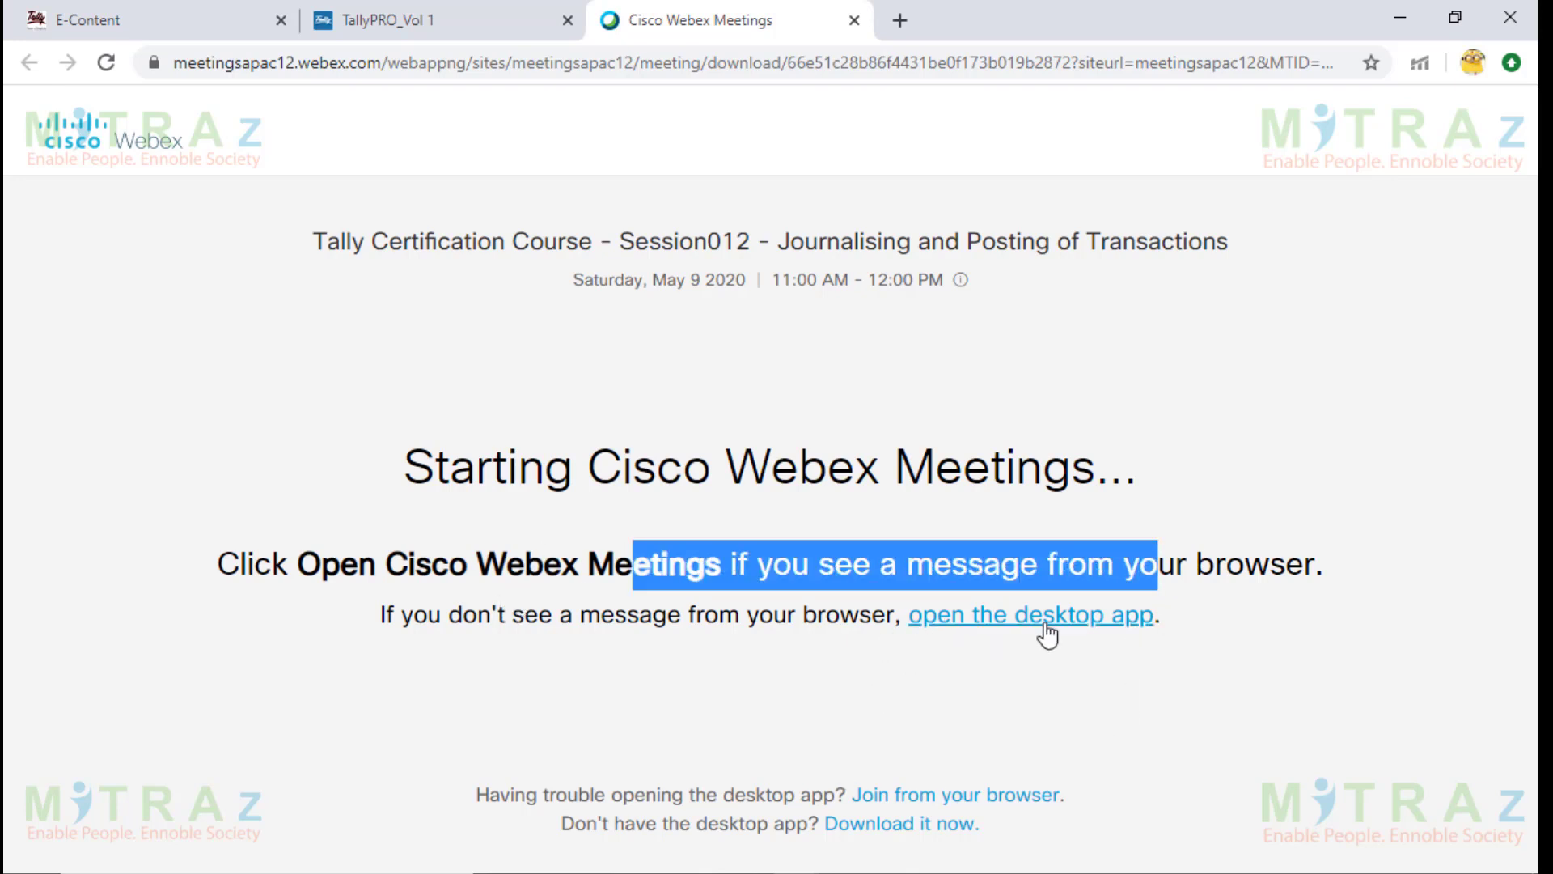
drag(469, 796, 849, 802)
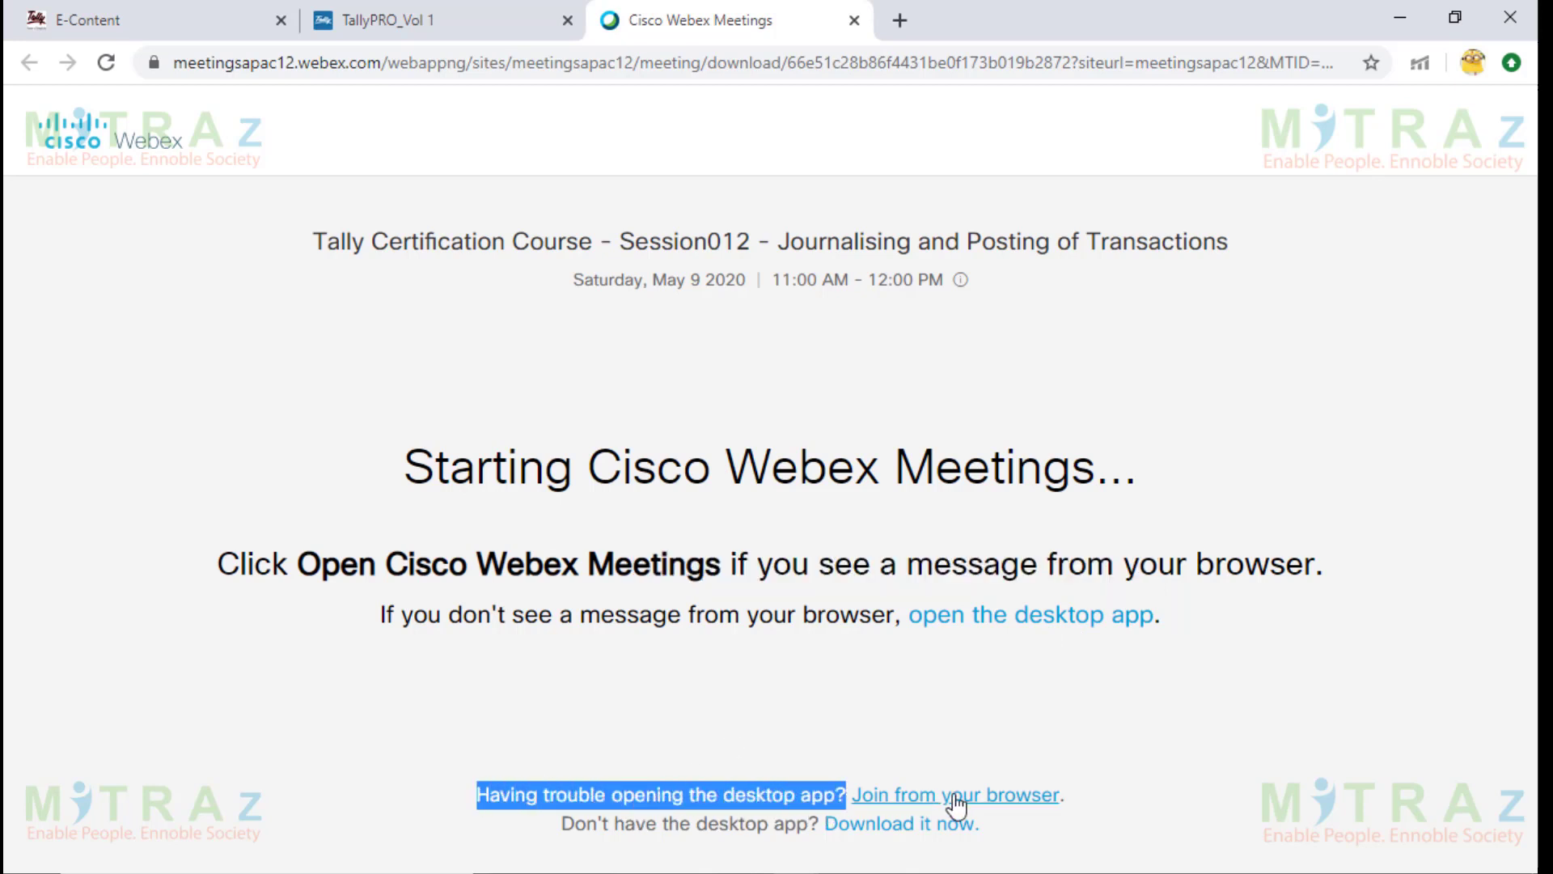
click(1047, 798)
drag(1064, 797, 852, 798)
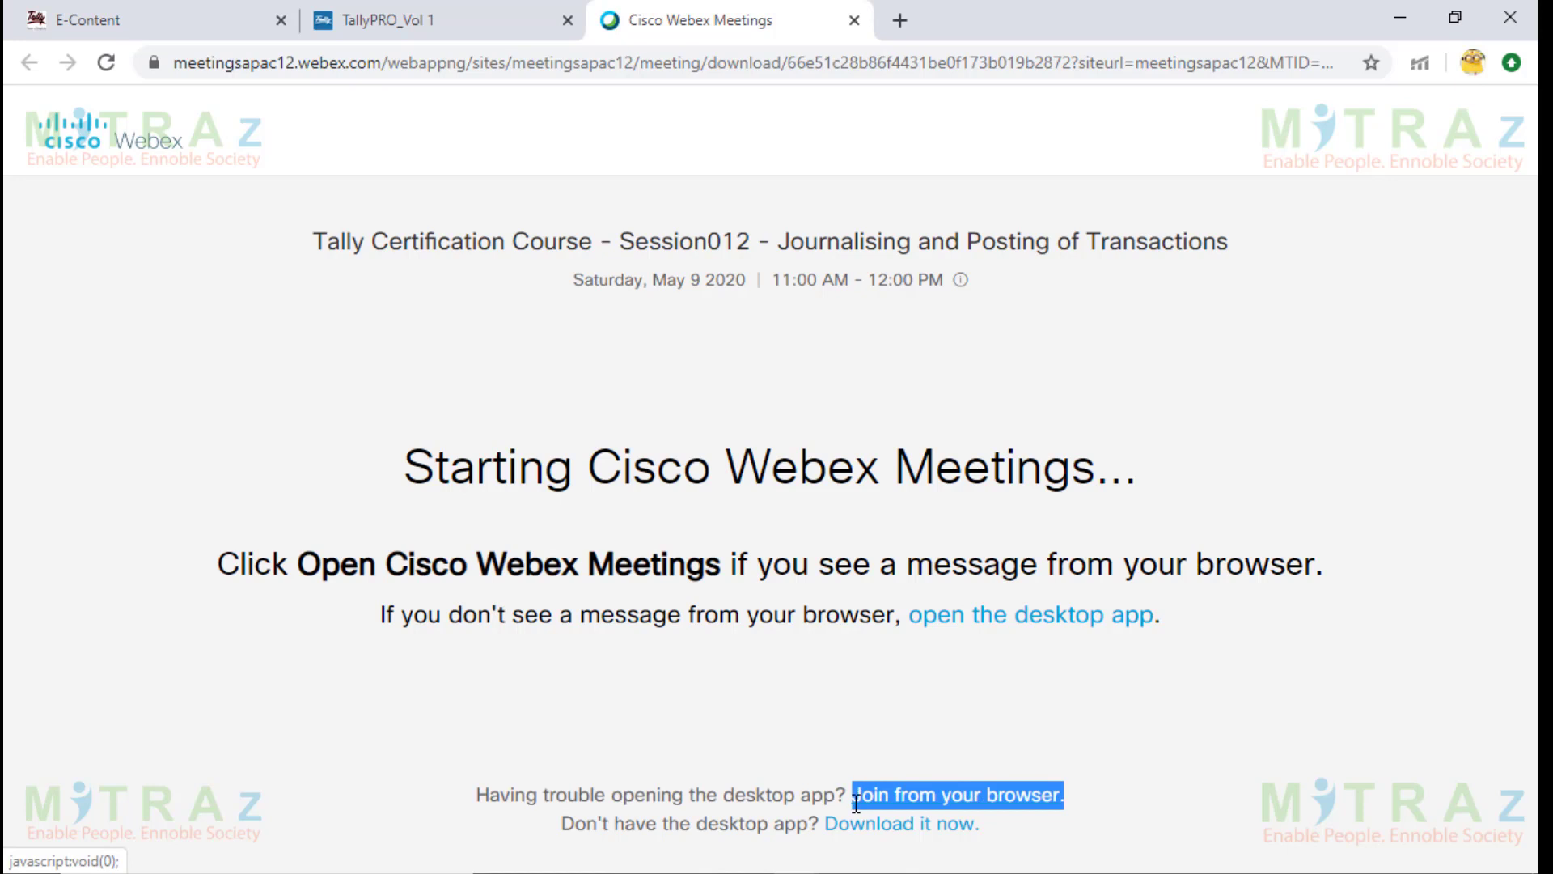
Join from the browser, replace the name and Gmail address with the attendee's own, and submit.
click(1034, 804)
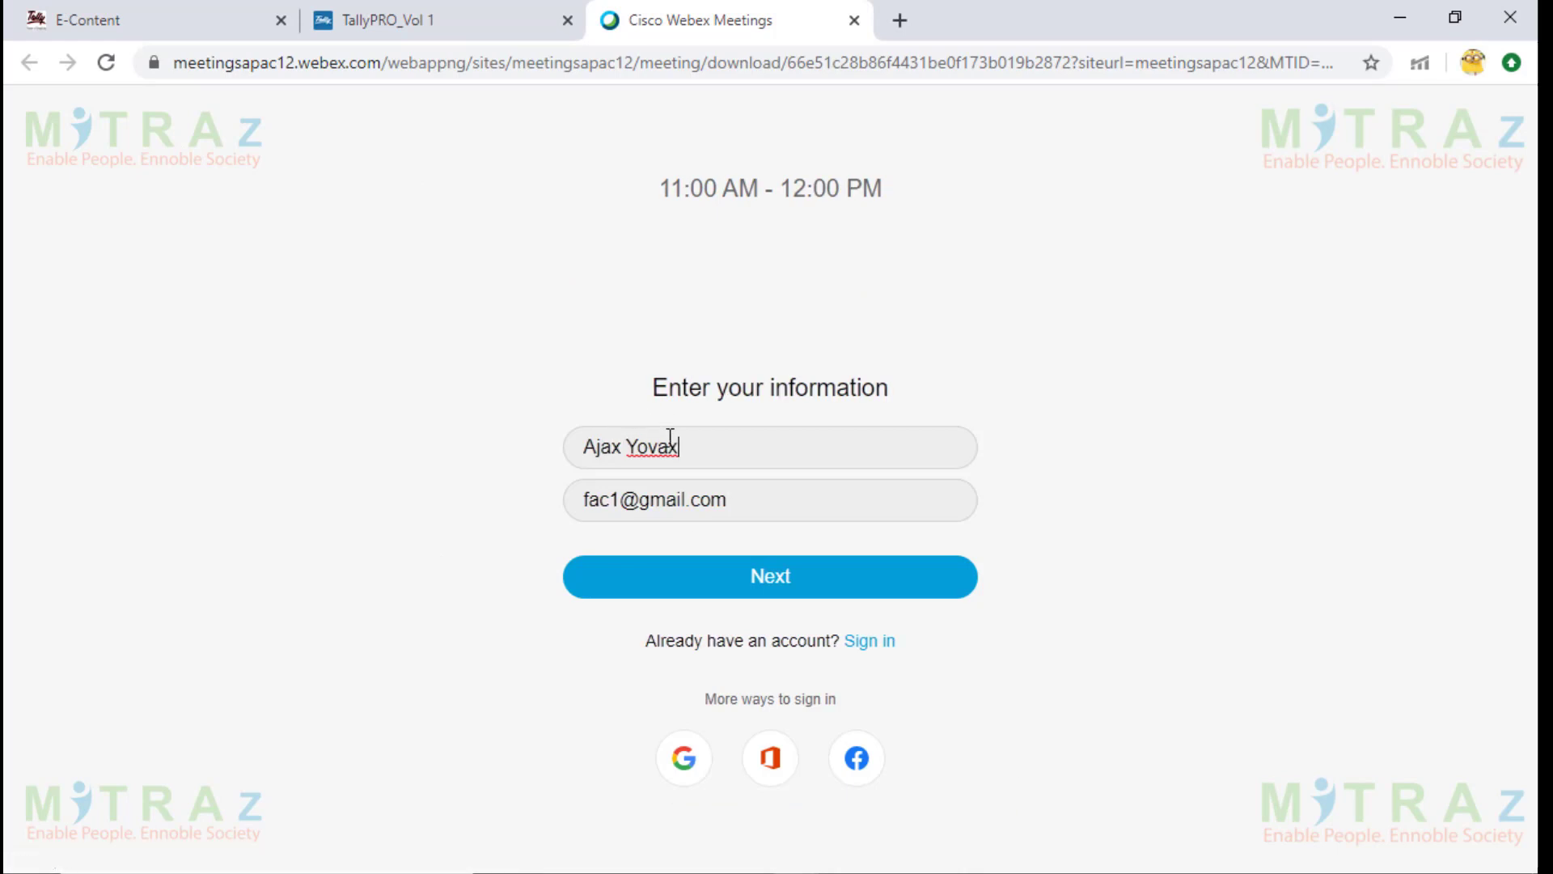
drag(681, 447, 498, 452)
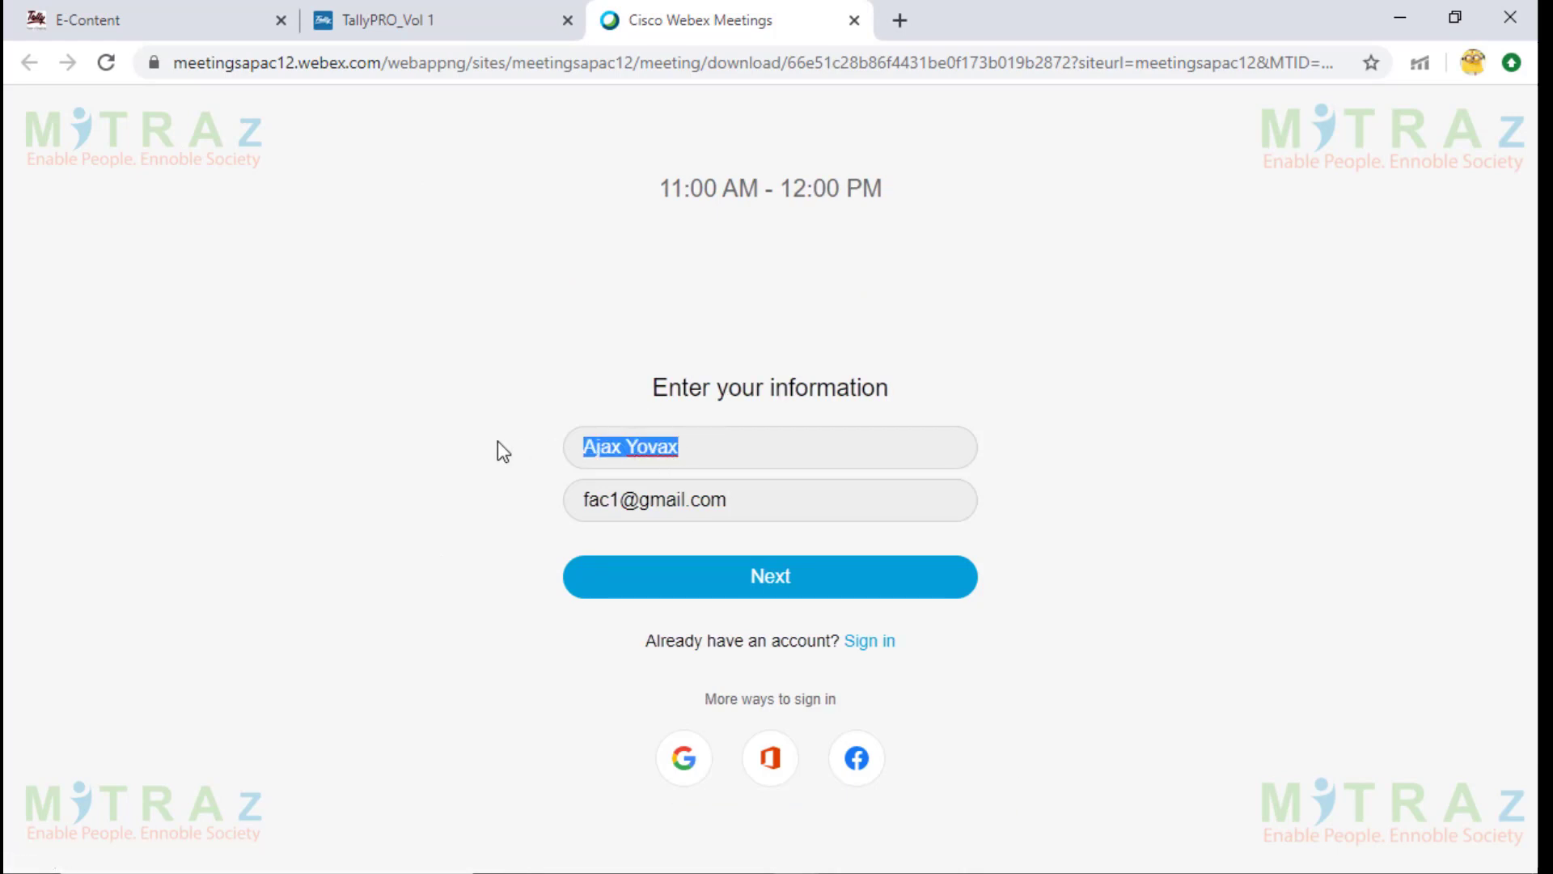
text(Ajay)
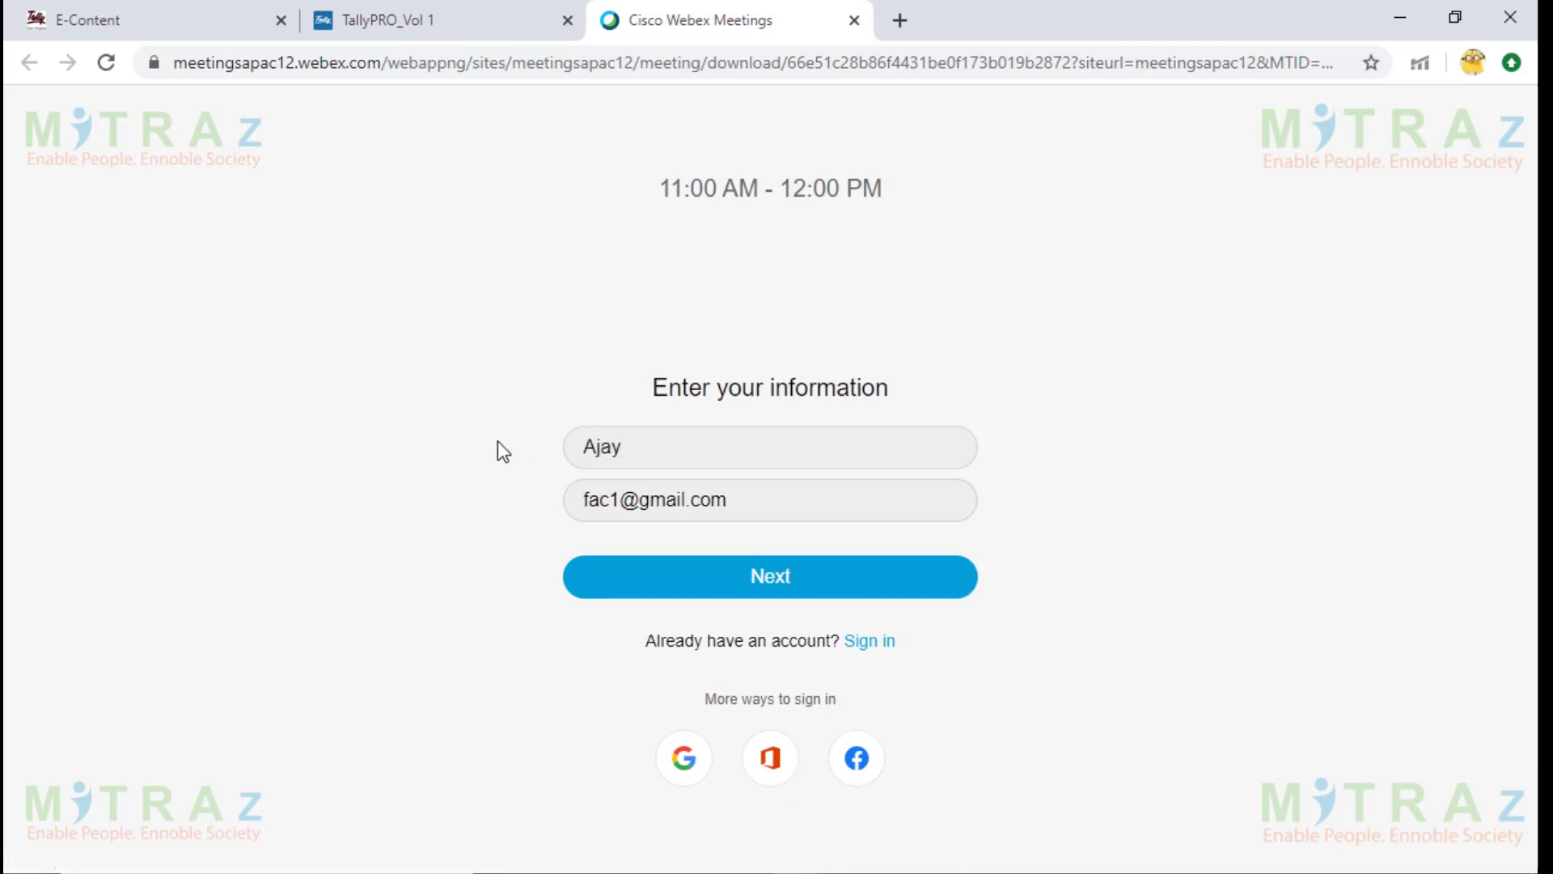
drag(749, 502, 313, 489)
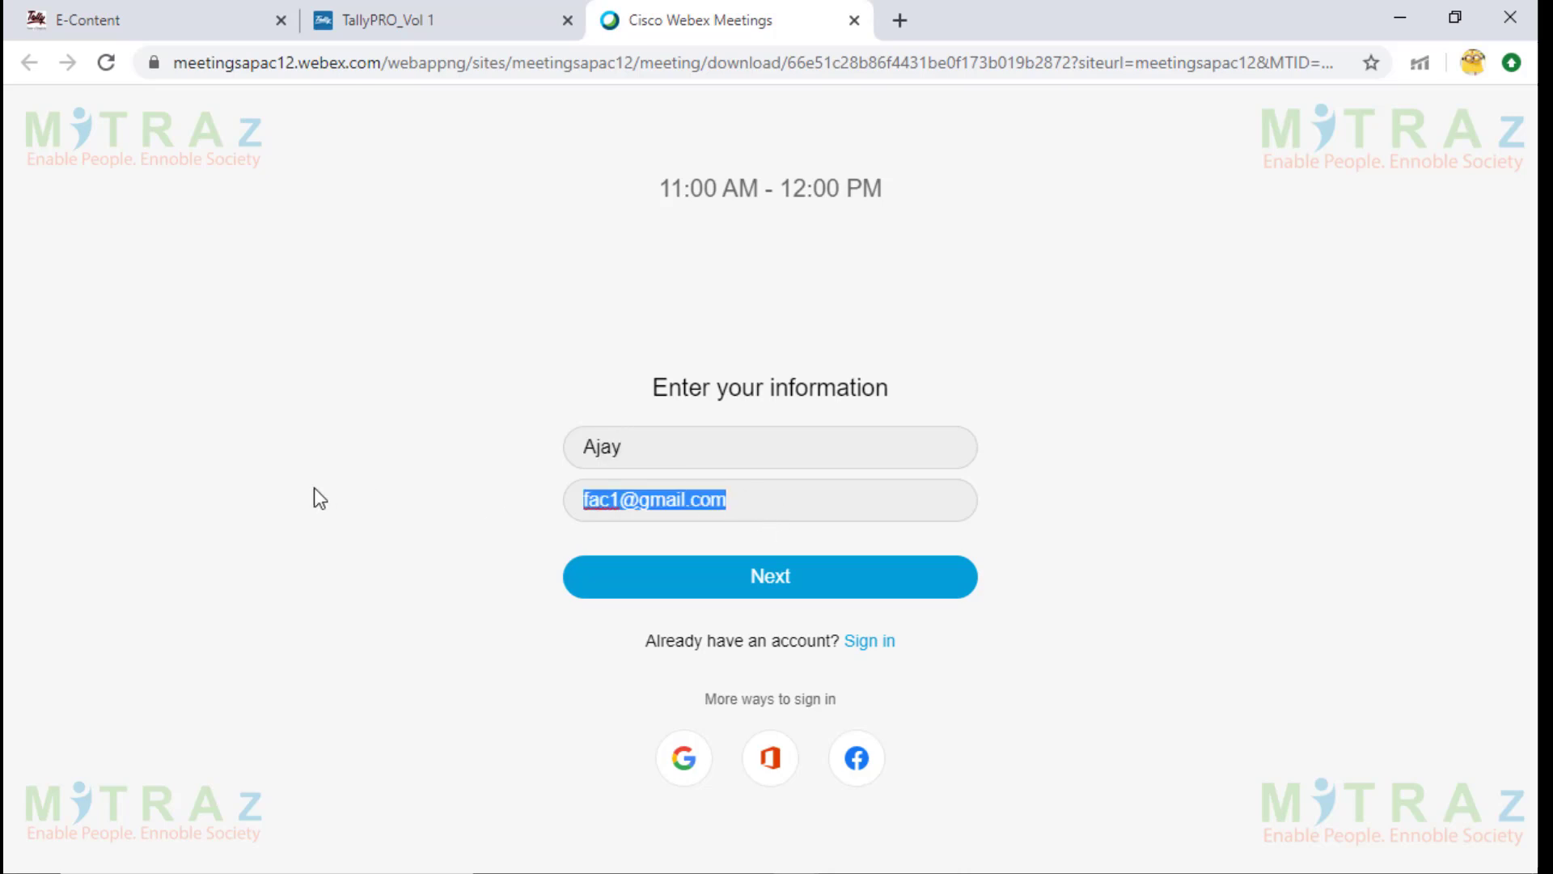
text(fa)
text(@gmail.com)
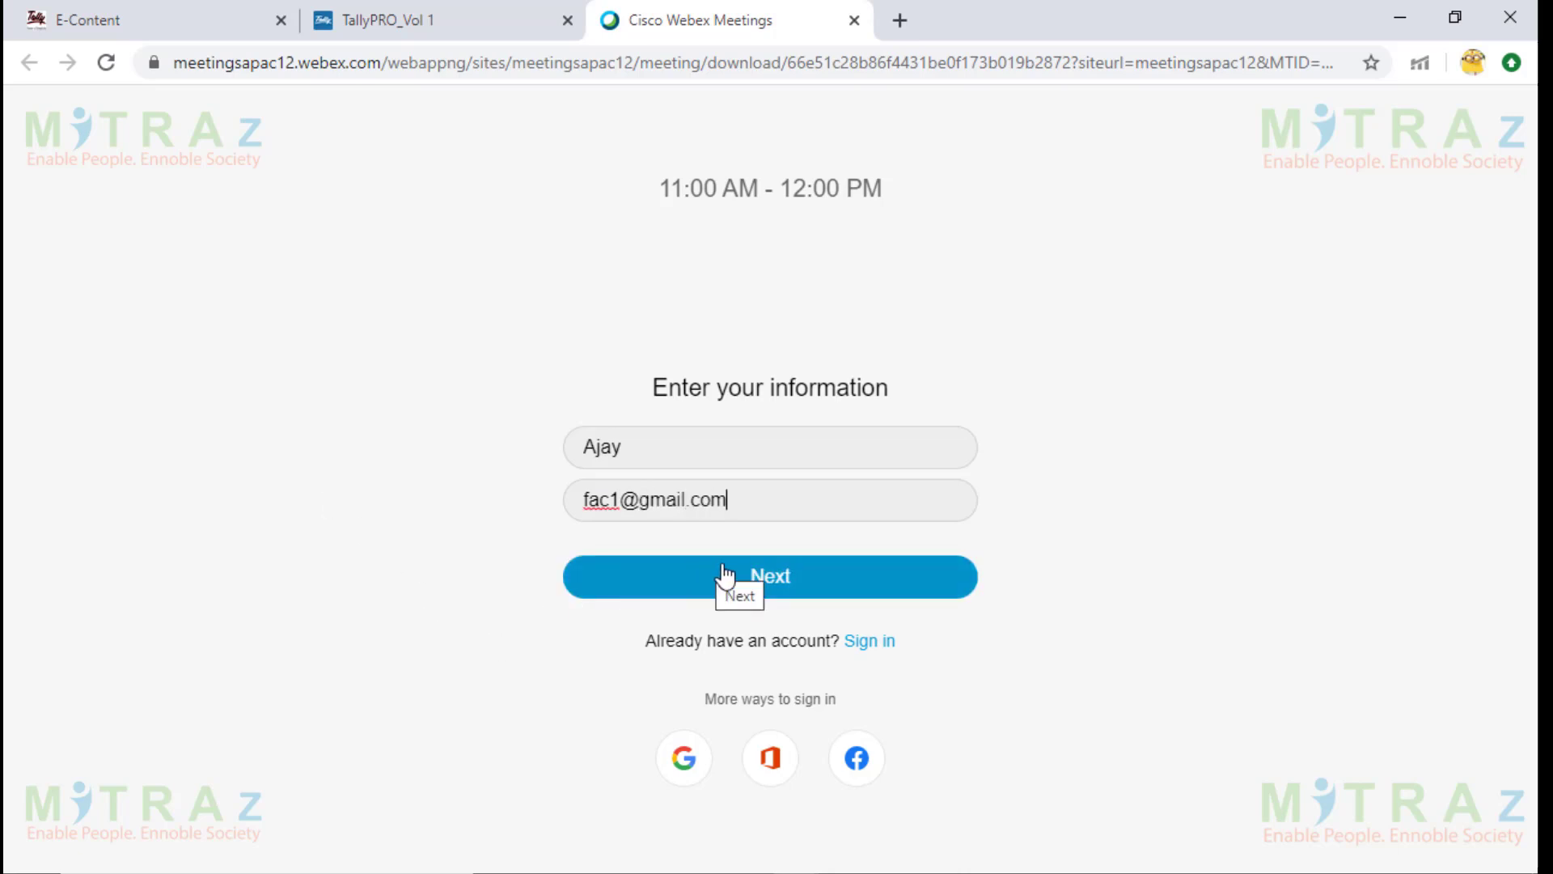
click(790, 583)
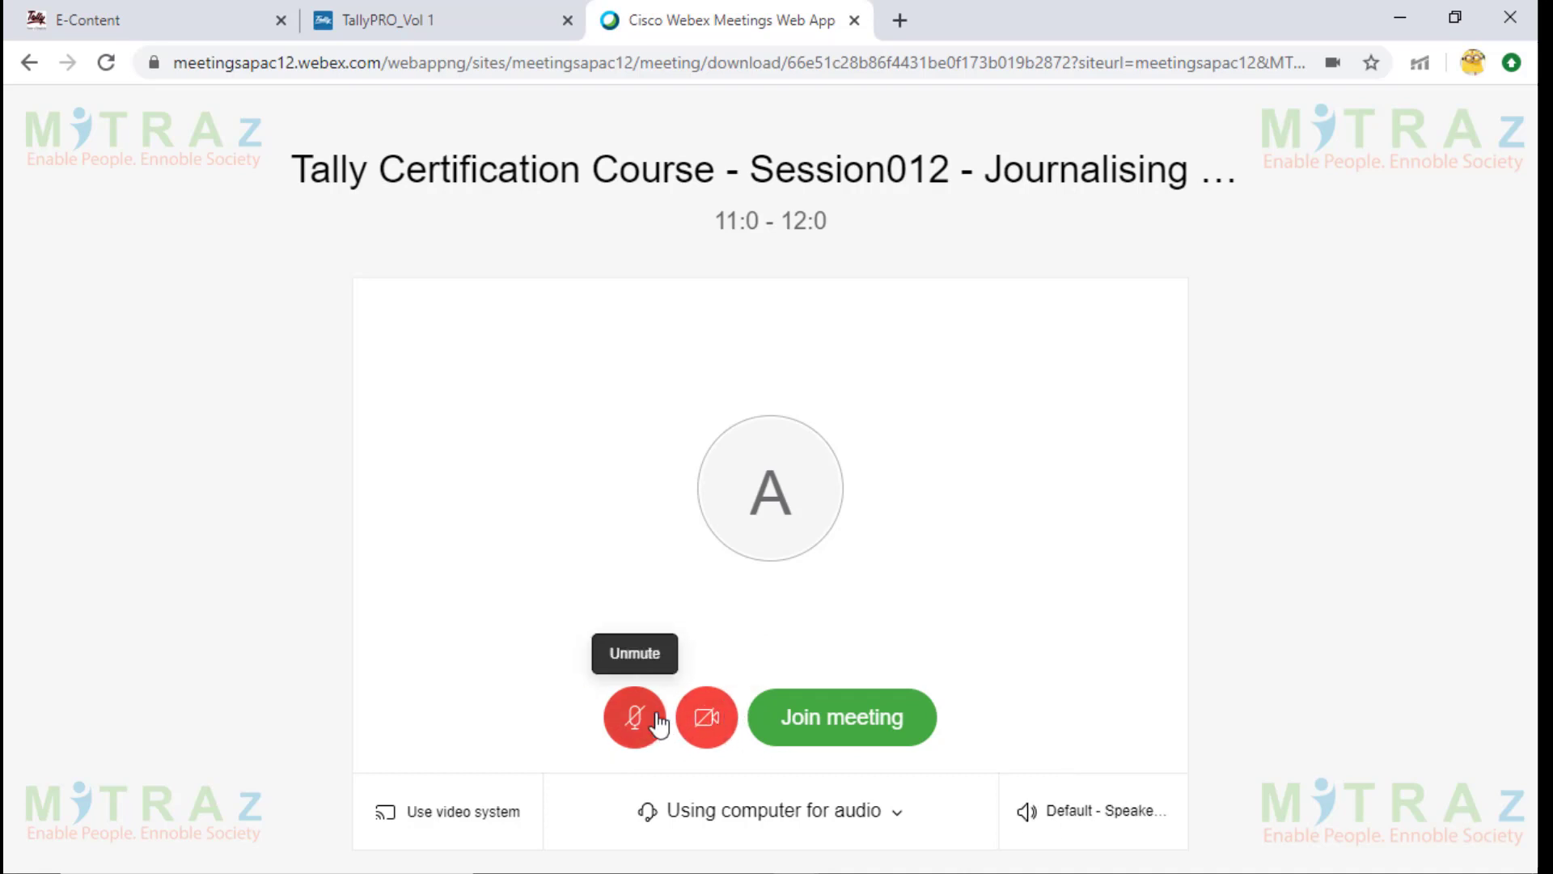
Join the Session012 meeting with microphone muted and video off.
click(815, 732)
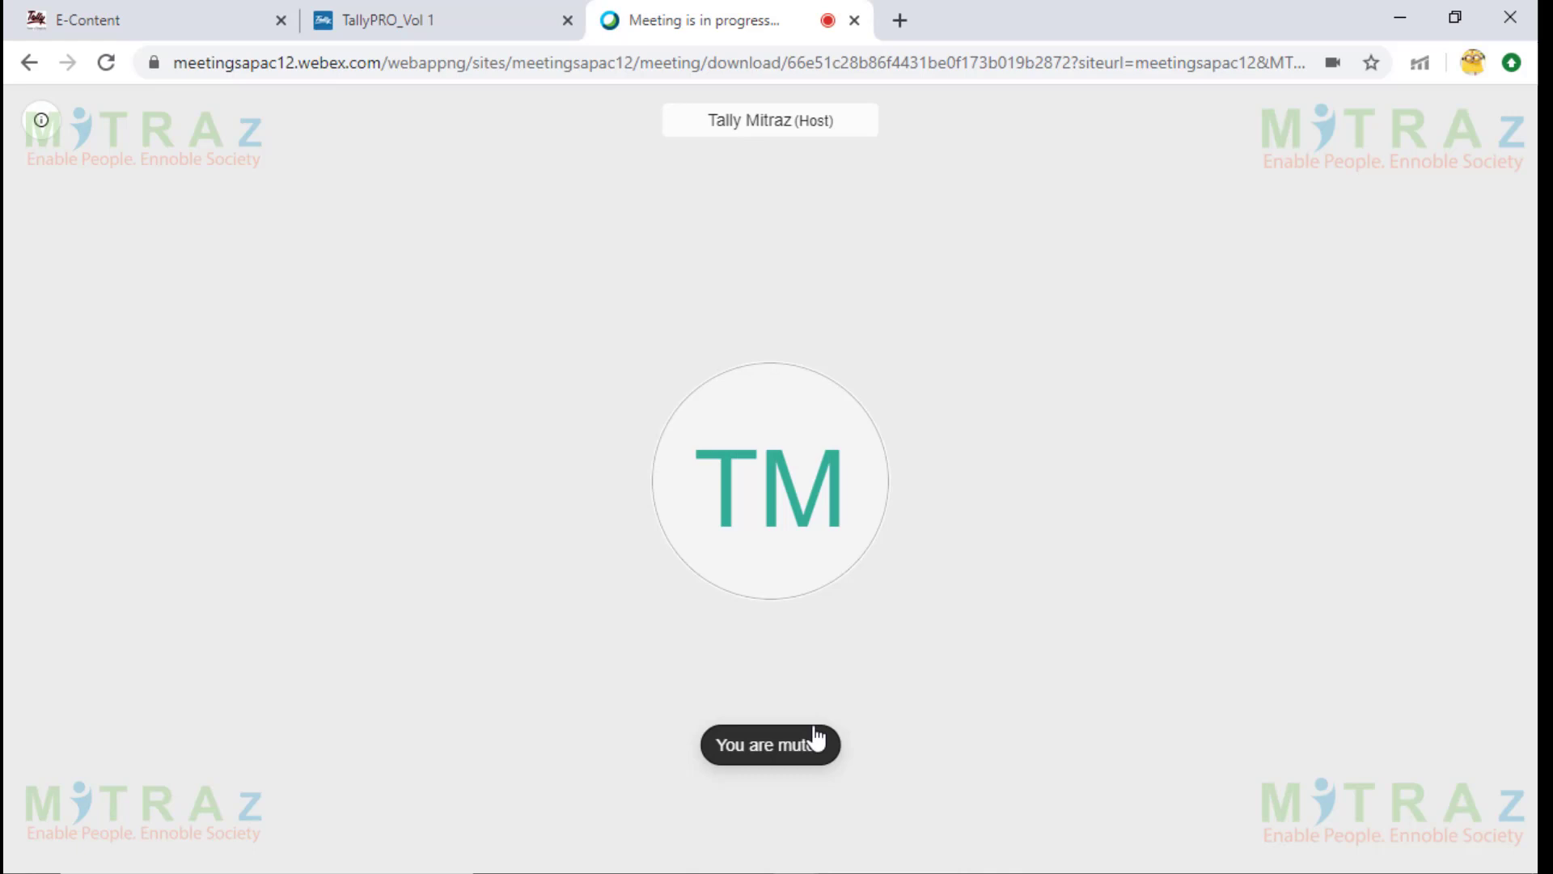
Show the Leave Meeting popup with the red X Leave control.
mouse_move(542, 800)
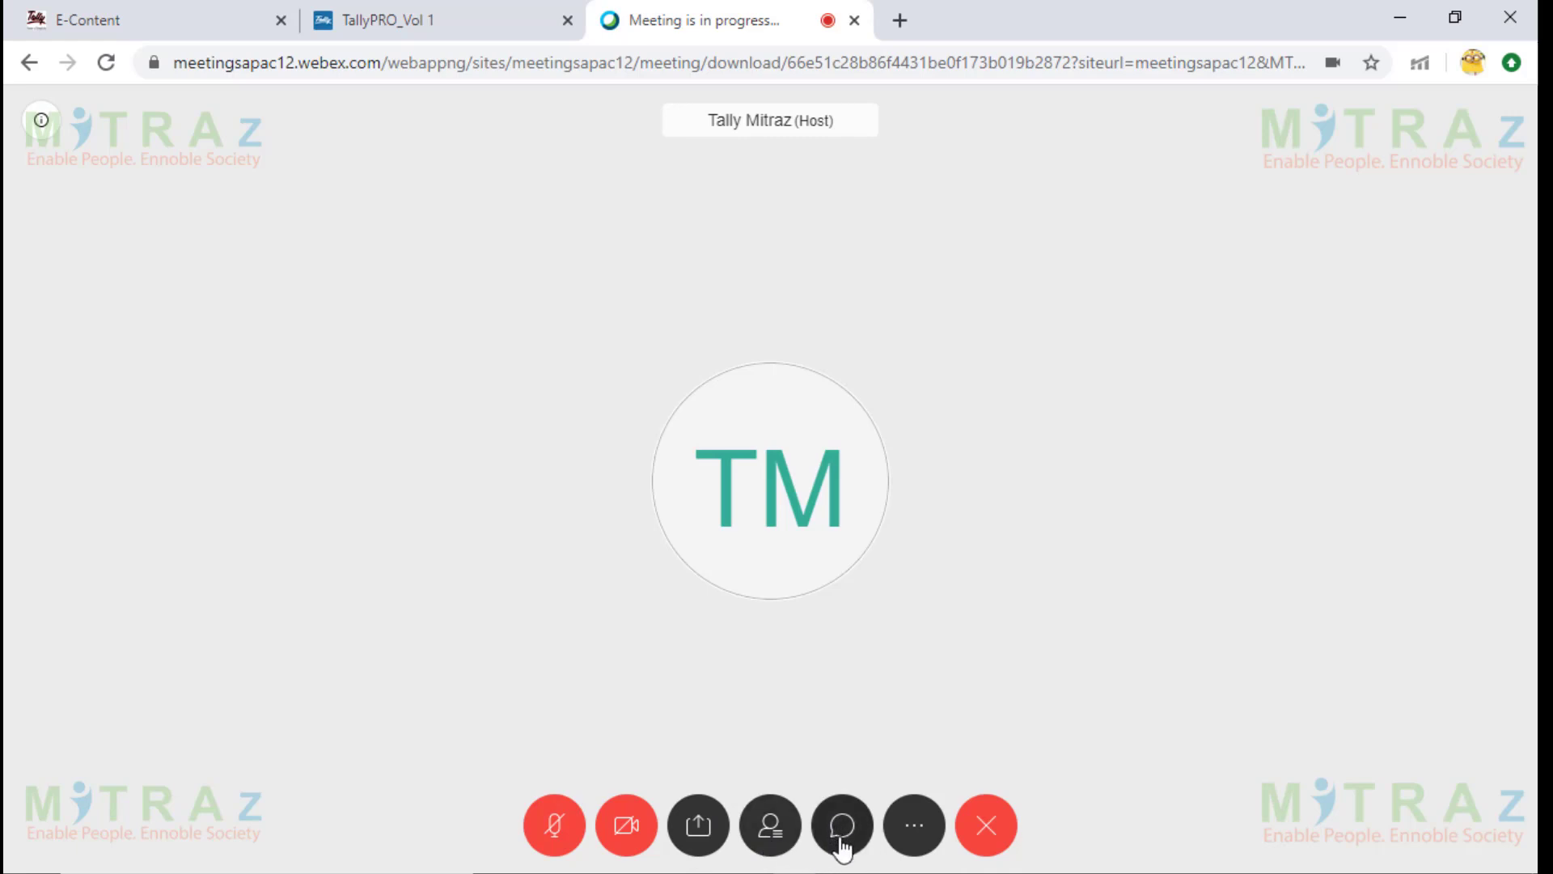
click(994, 829)
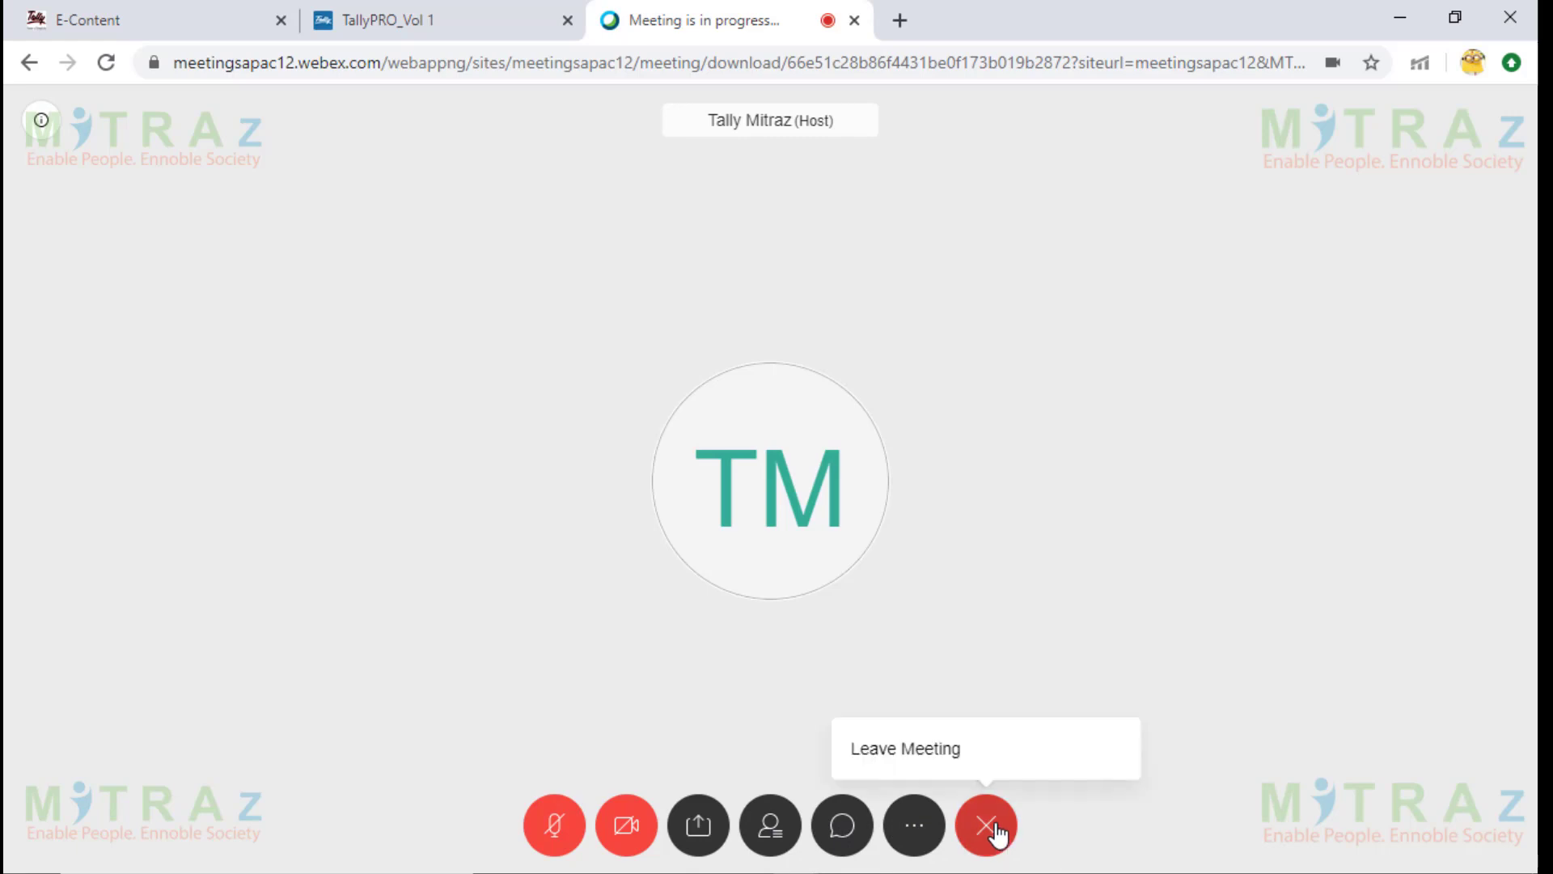
Leave the meeting, close its tab, and open webex.co.in from a Google search for 'cisco webex meeting'.
click(940, 768)
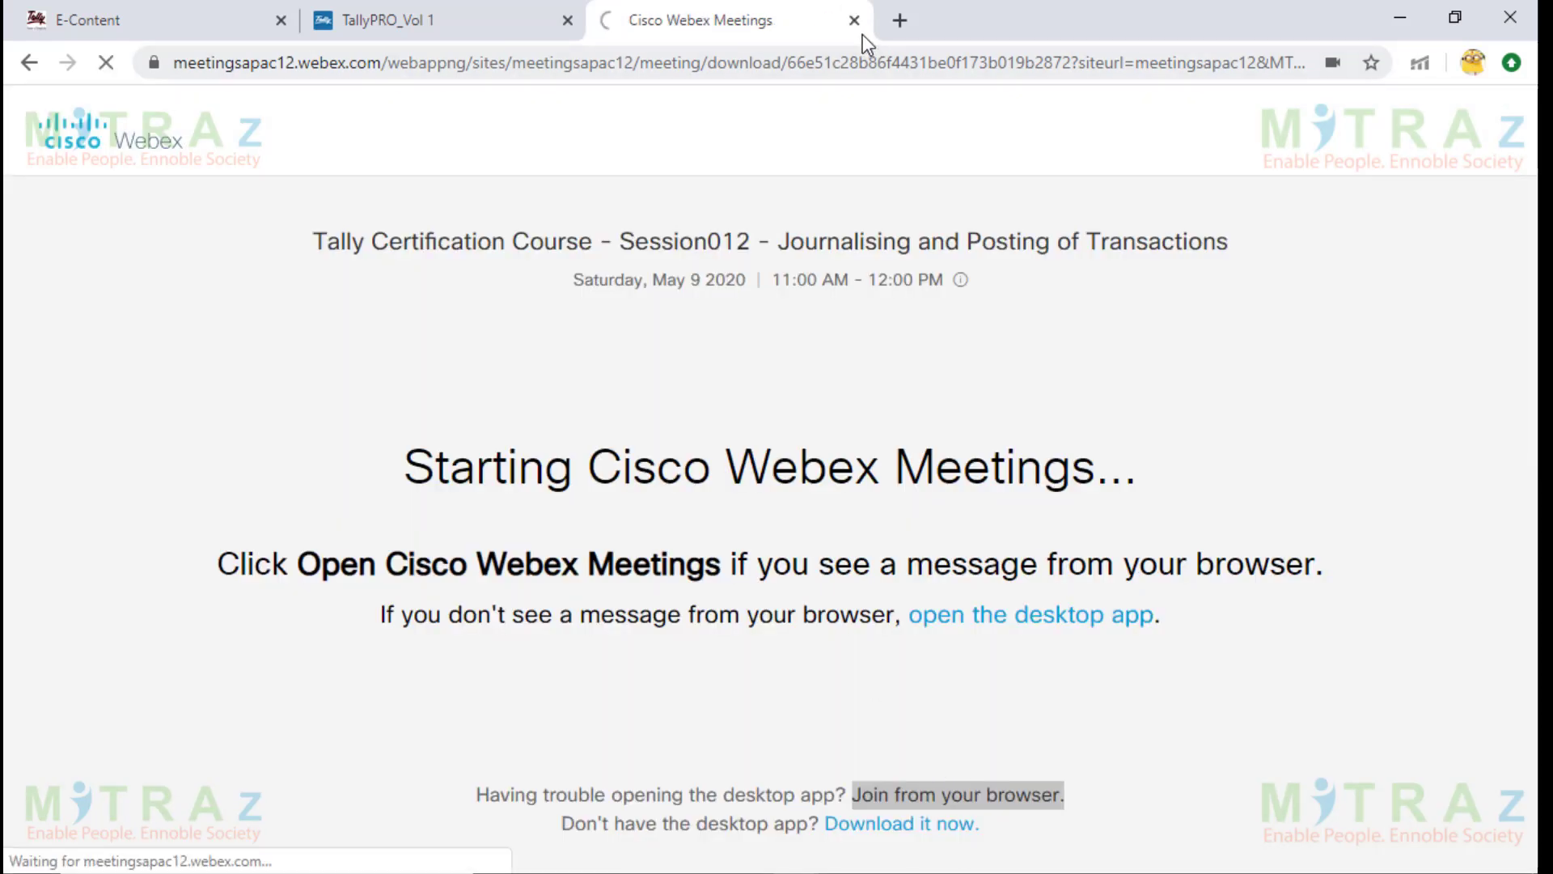
click(856, 24)
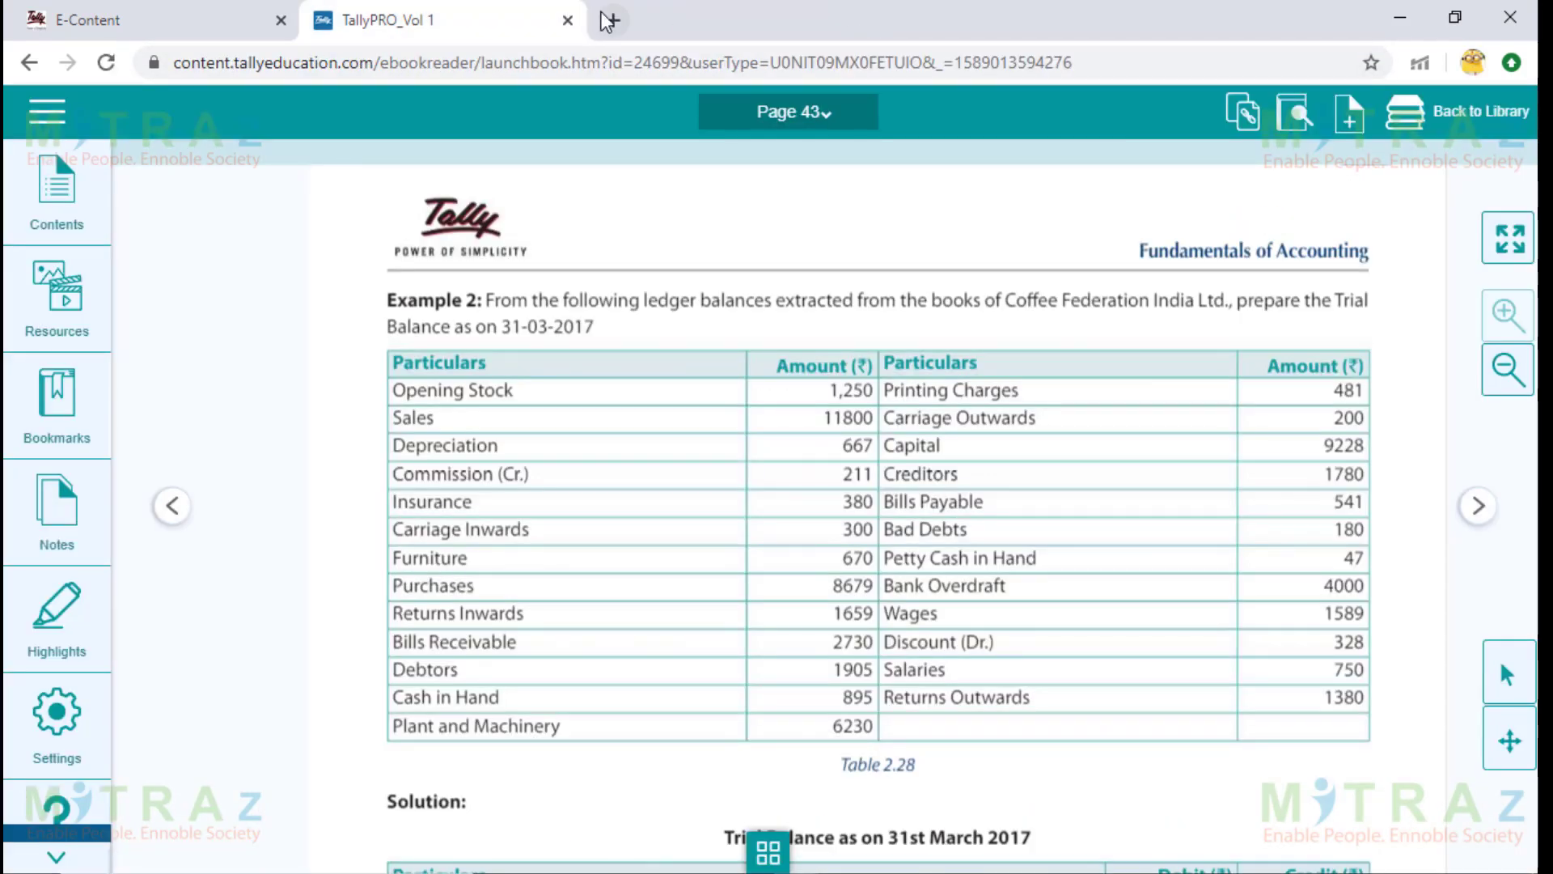
click(609, 20)
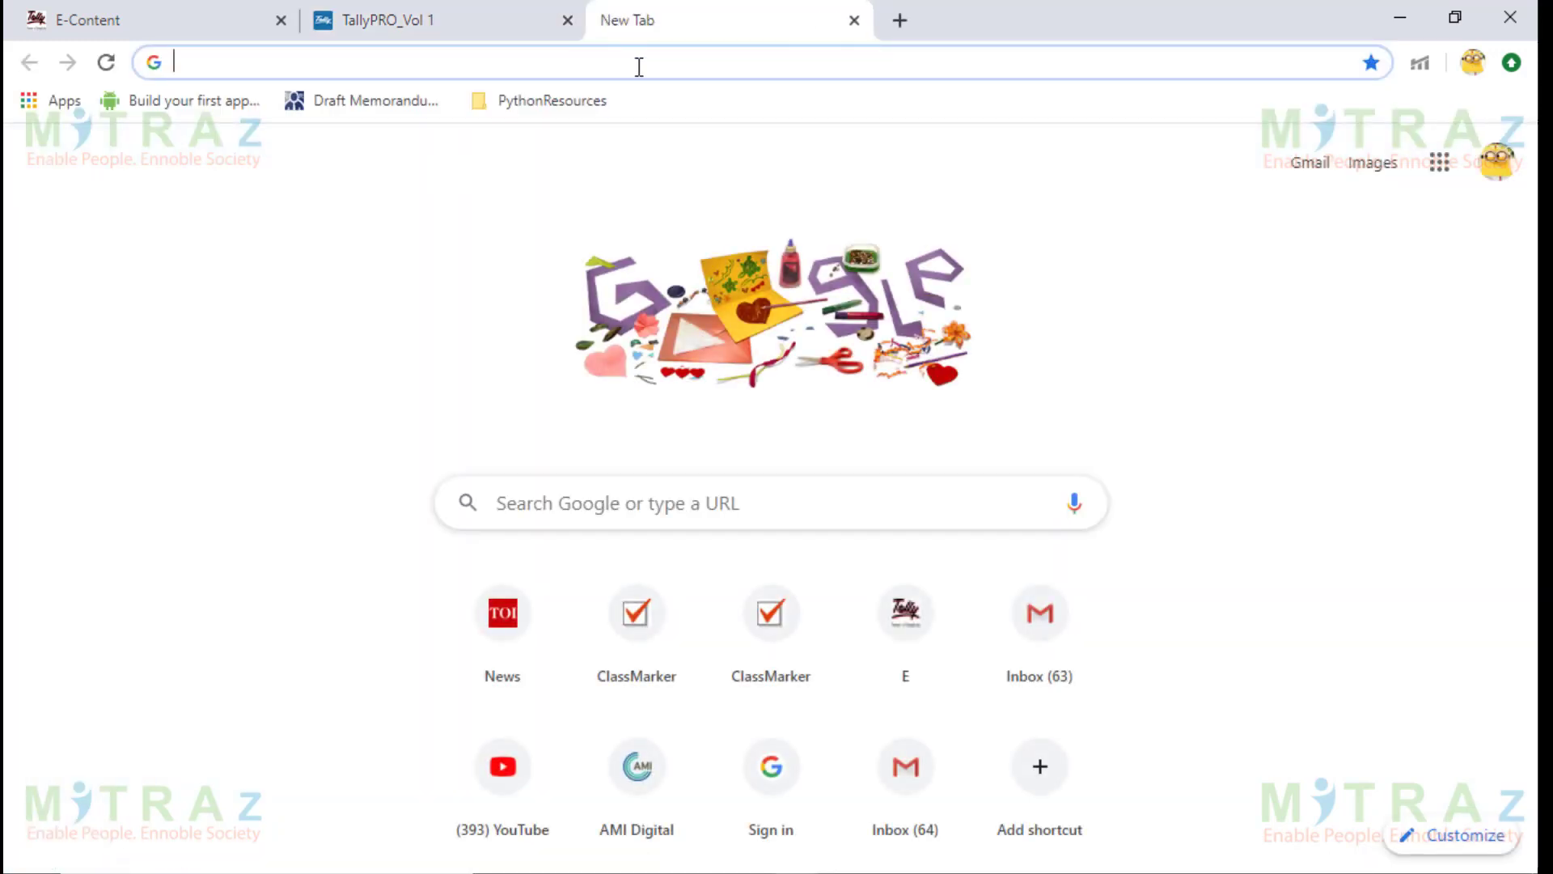
text(cisco)
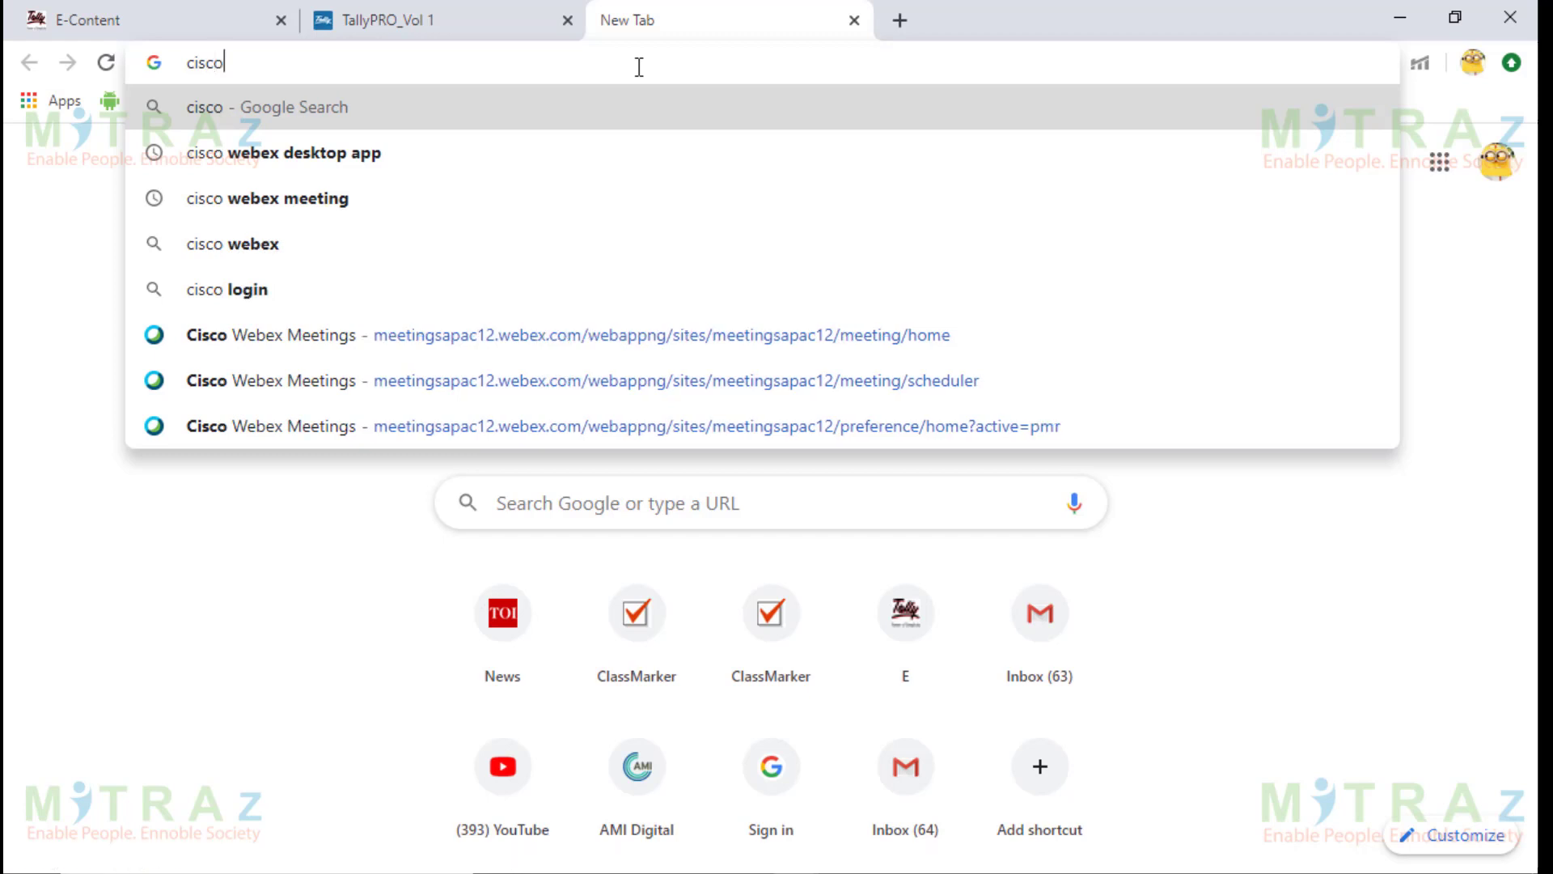
text( we)
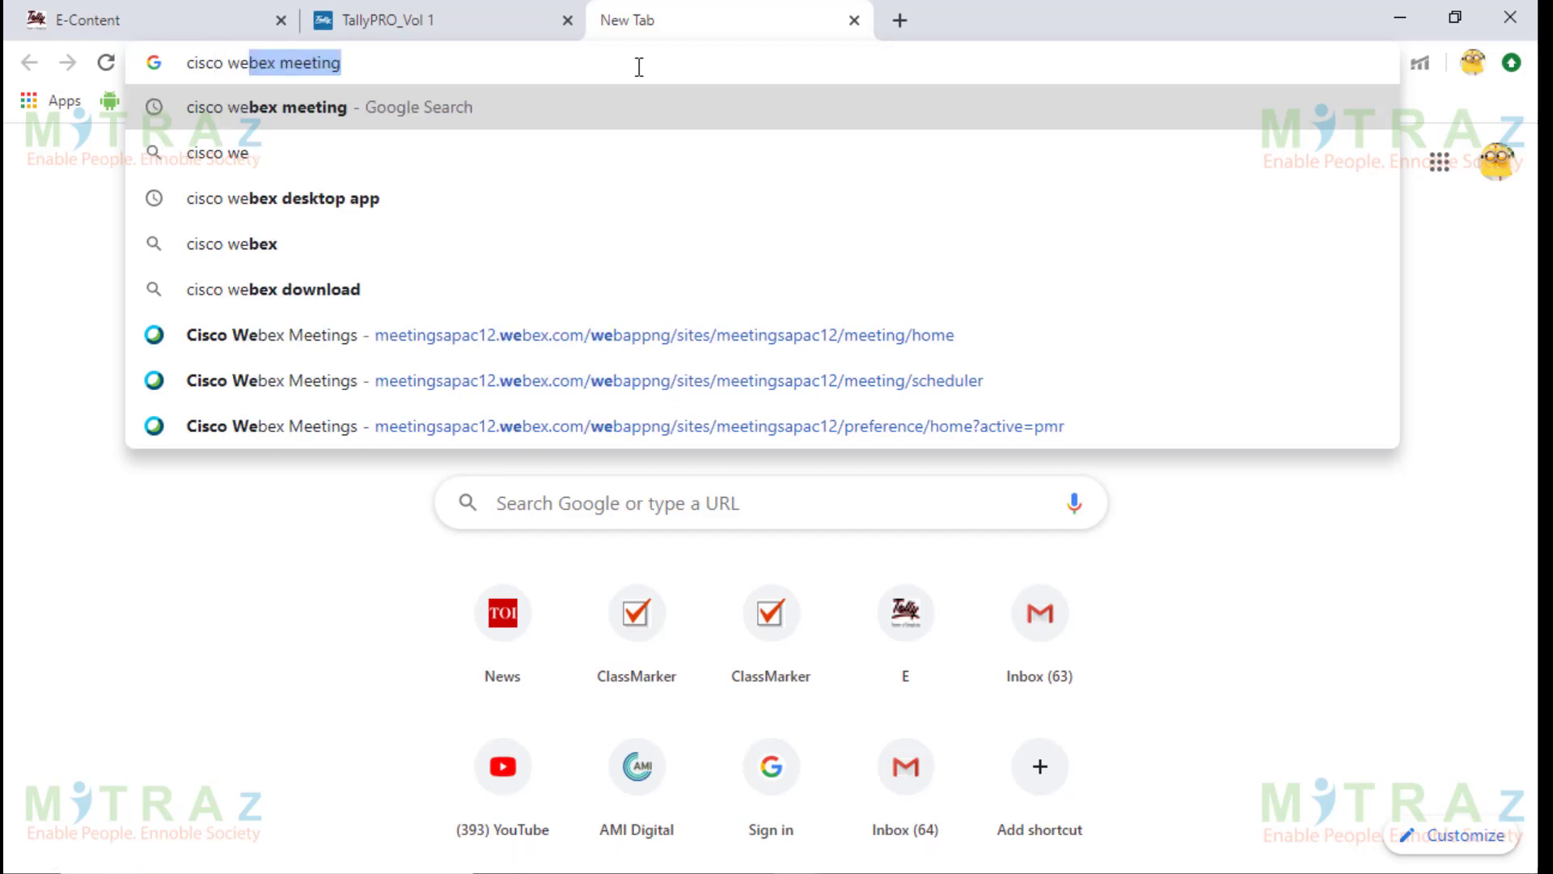
key(Return)
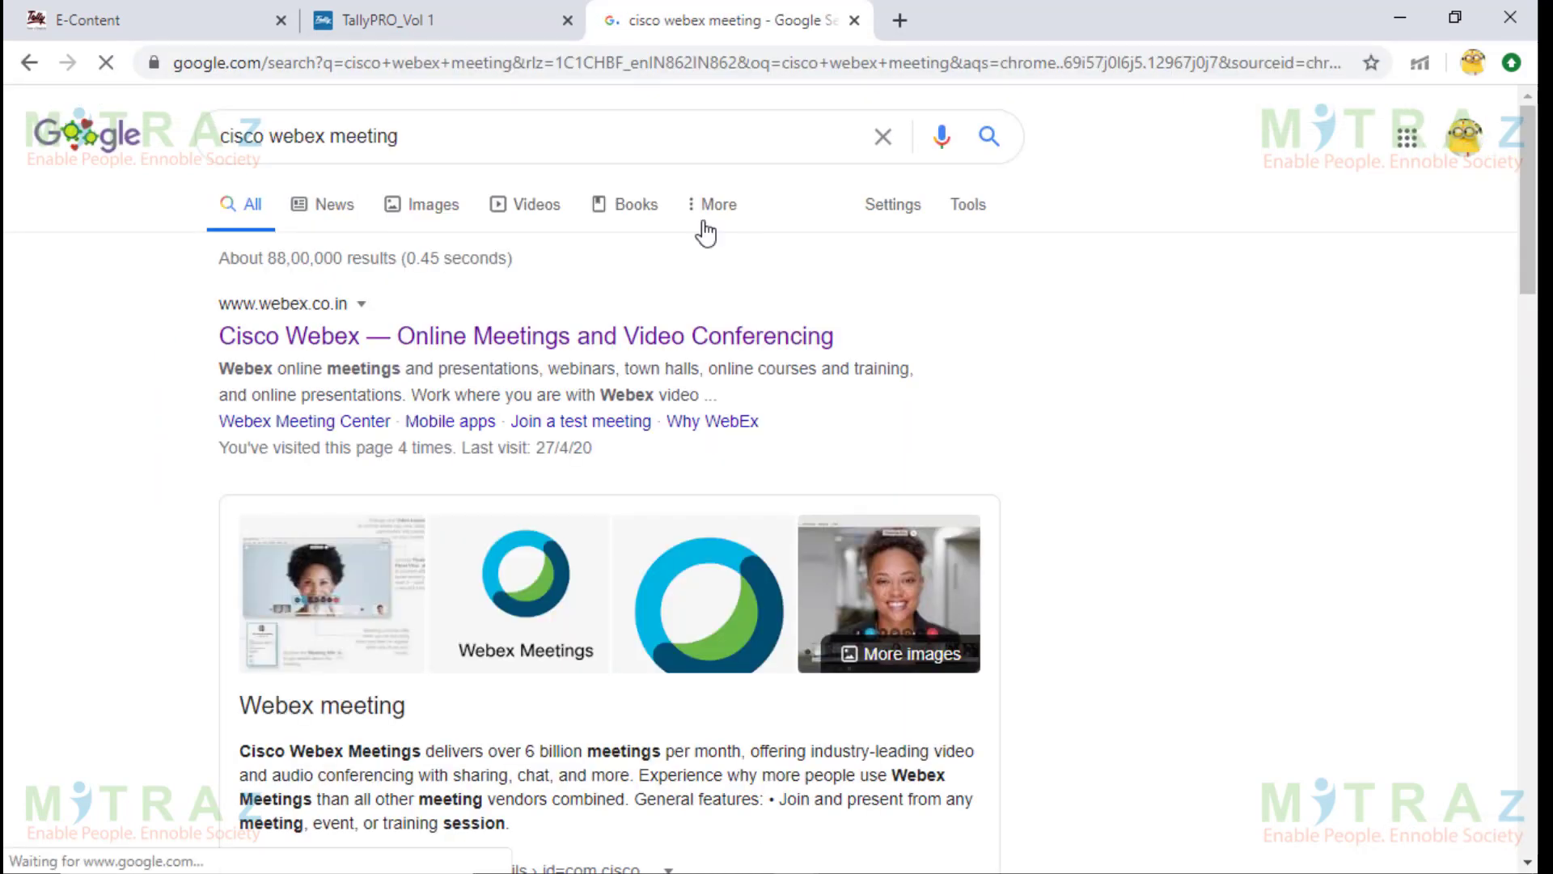
click(618, 351)
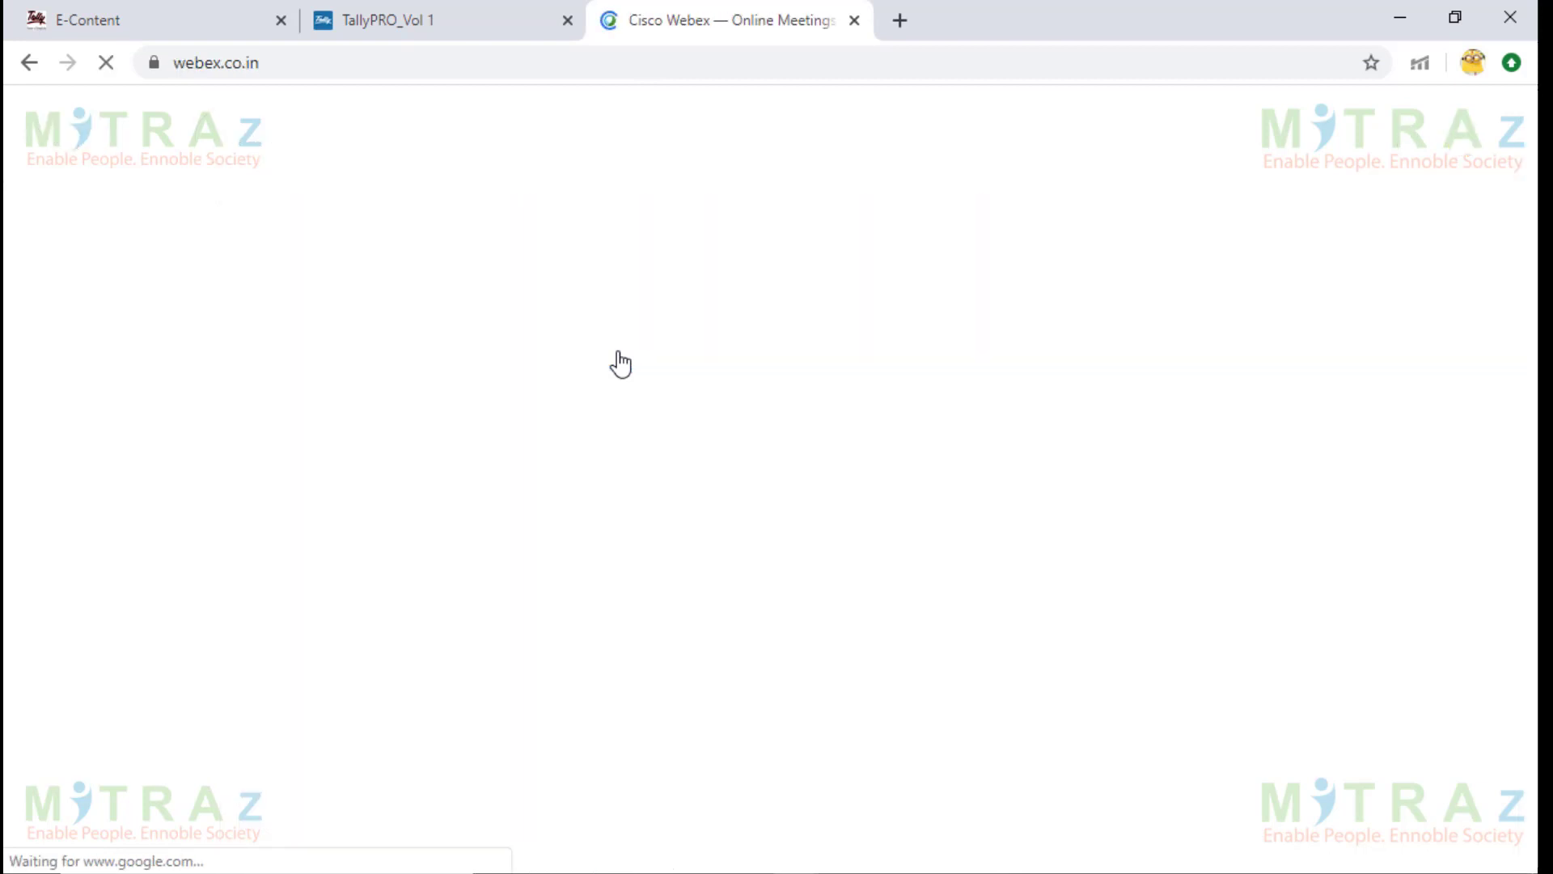